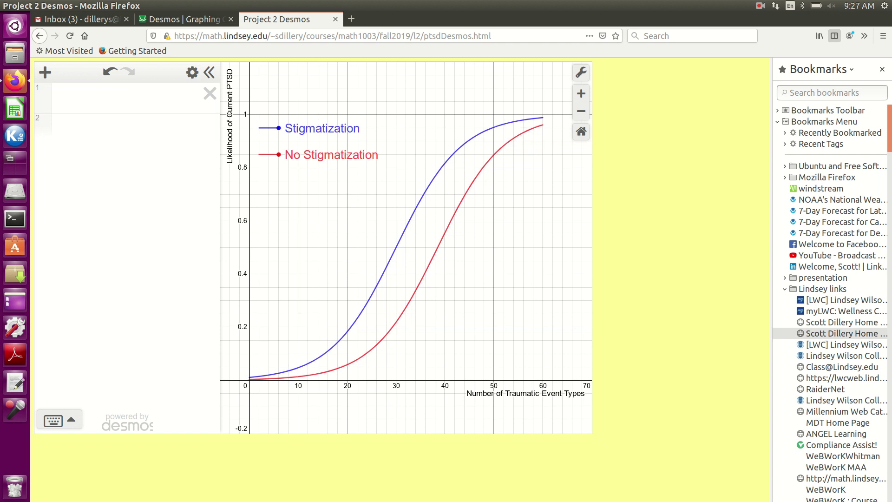
- Plot the start of the Stigmatization curve as the fixed point (0,0.011), then show and hide its label
{"action": "left_click", "coordinate": [396, 247]}
{"action": "left_click", "coordinate": [249, 377]}
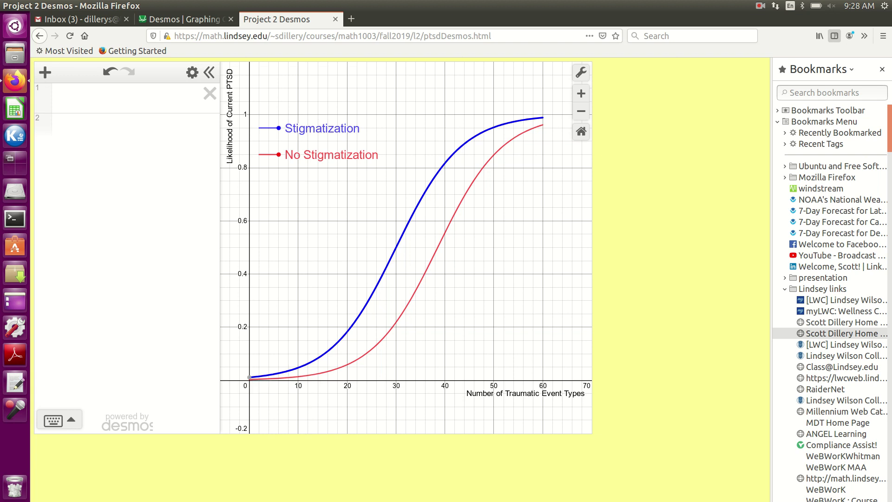
{"action": "left_click", "coordinate": [59, 97]}
{"action": "type", "text": "(0"}
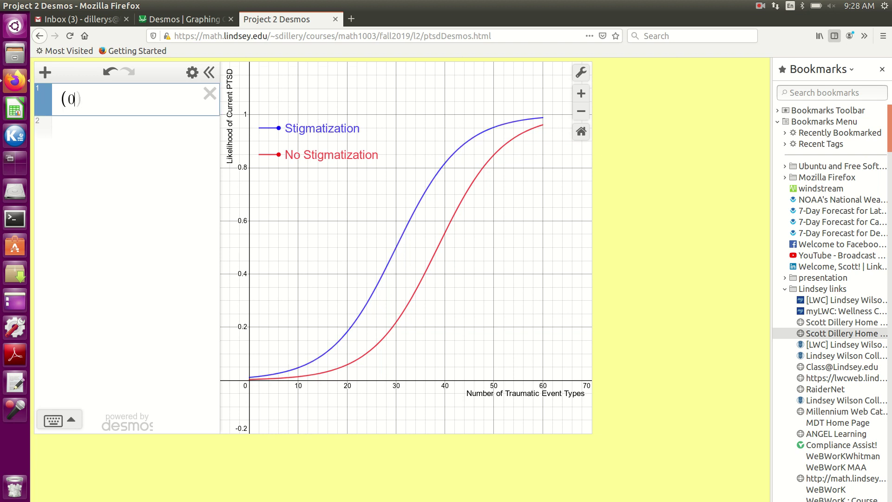
{"action": "type", "text": ",0.0"}
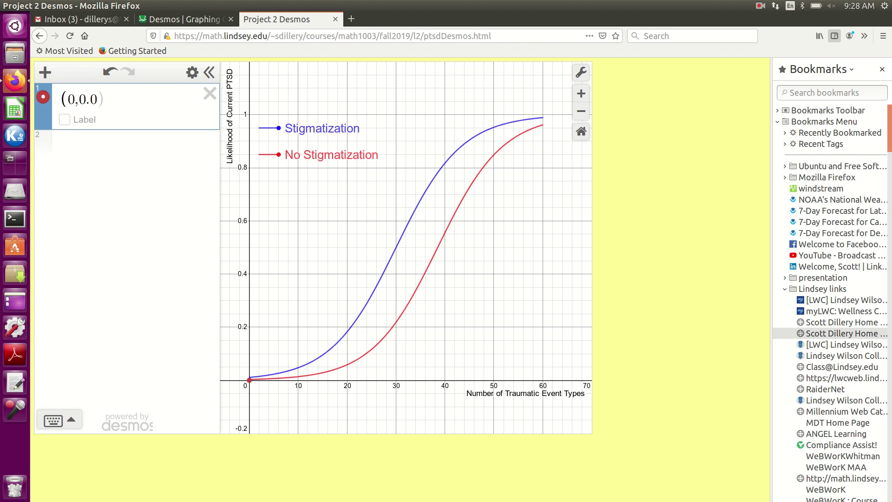
{"action": "type", "text": "11)"}
{"action": "left_click", "coordinate": [65, 120]}
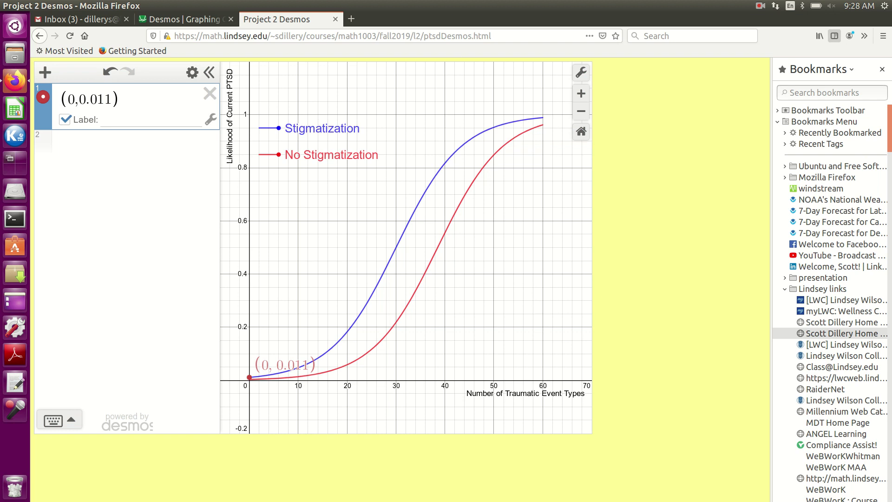
{"action": "left_click", "coordinate": [64, 119]}
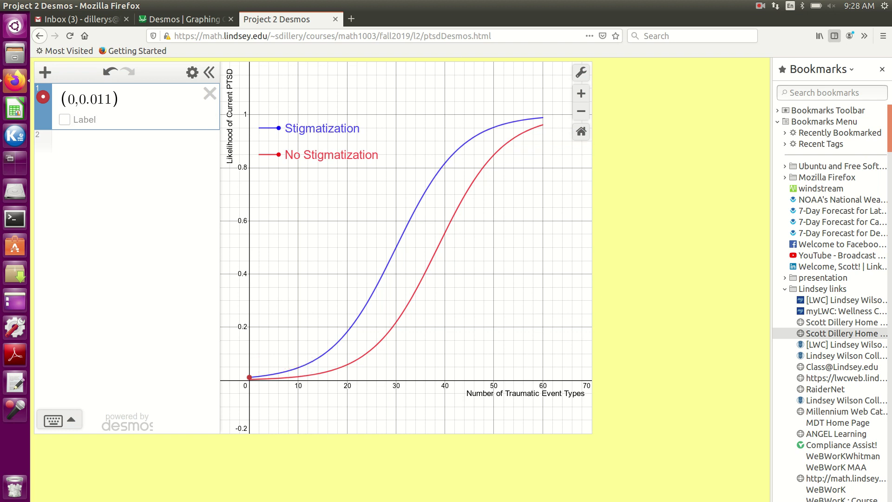
- Add a movable point (x₁,y₁) as the second expression, with sliders for both coordinates
{"action": "left_click", "coordinate": [130, 142]}
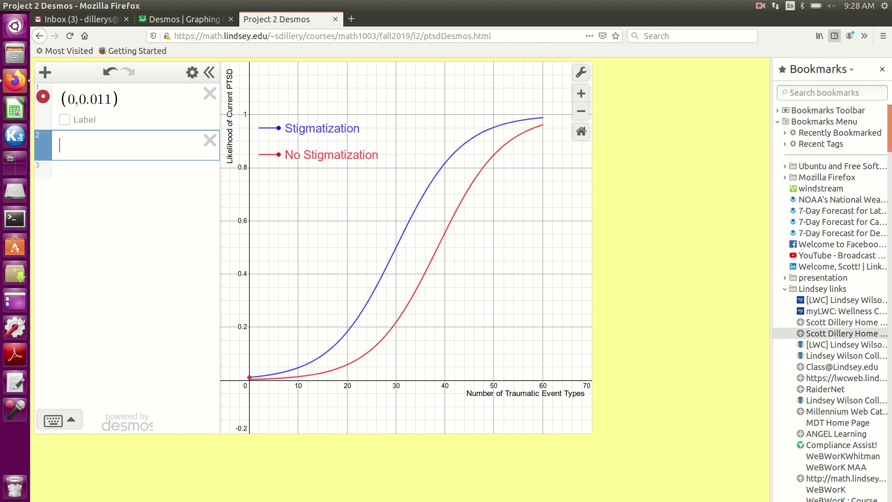
{"action": "left_click", "coordinate": [395, 248]}
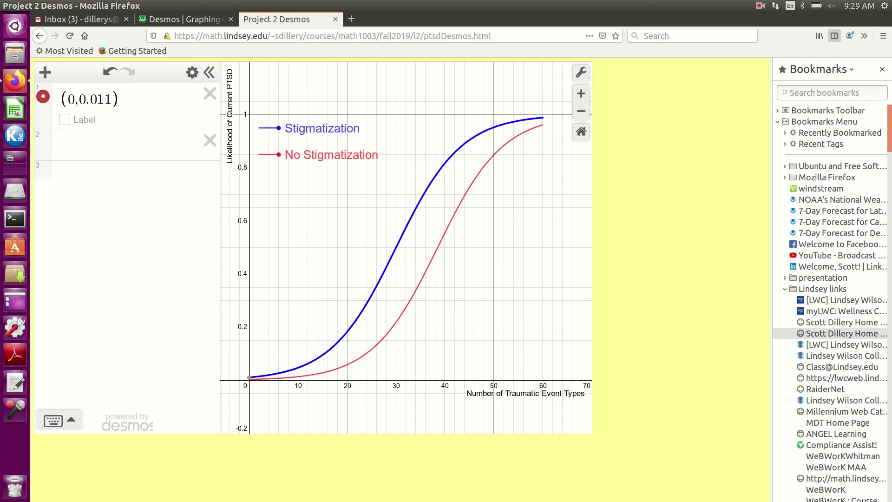
{"action": "left_click", "coordinate": [299, 368]}
{"action": "left_click", "coordinate": [93, 145]}
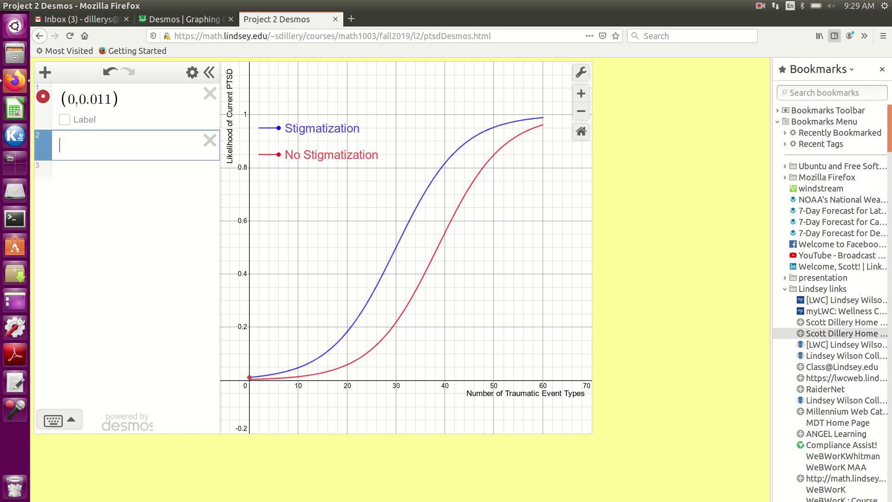
{"action": "type", "text": "("}
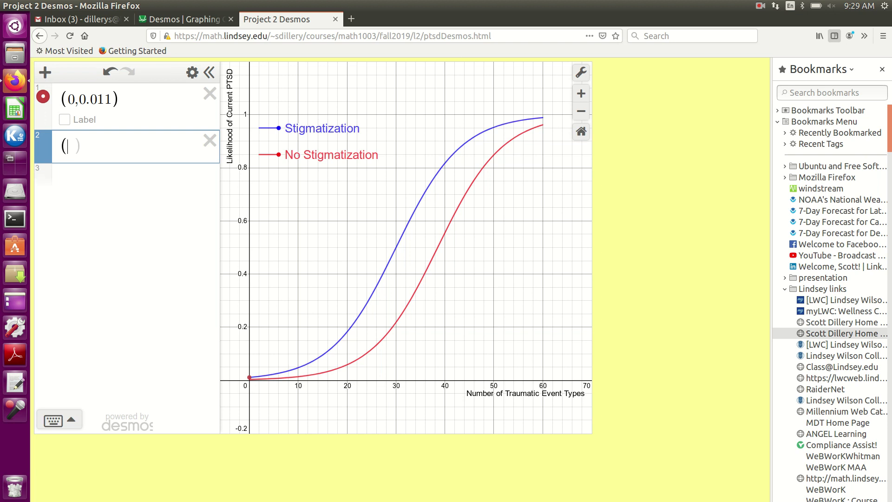
{"action": "type", "text": "x"}
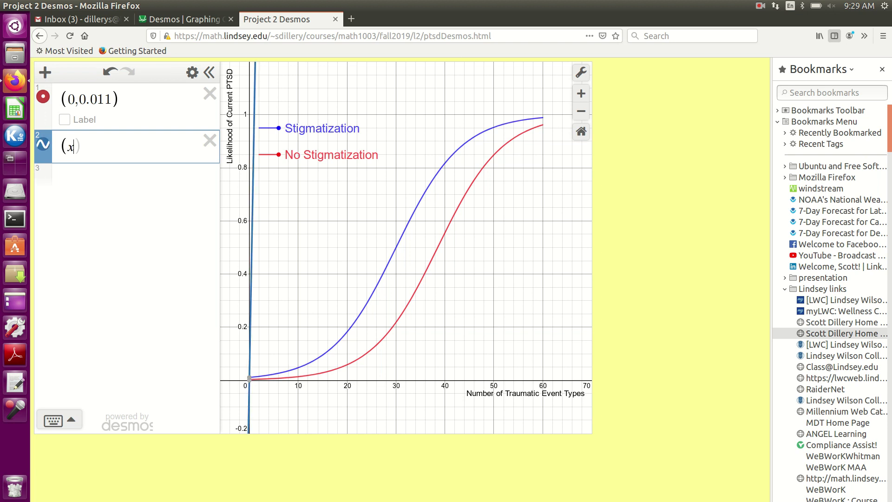
{"action": "type", "text": "_1"}
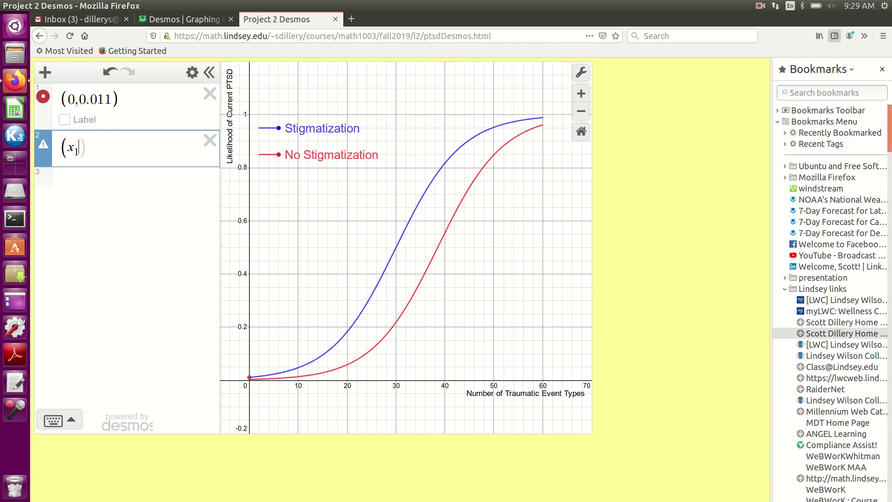
{"action": "type", "text": ",y_1"}
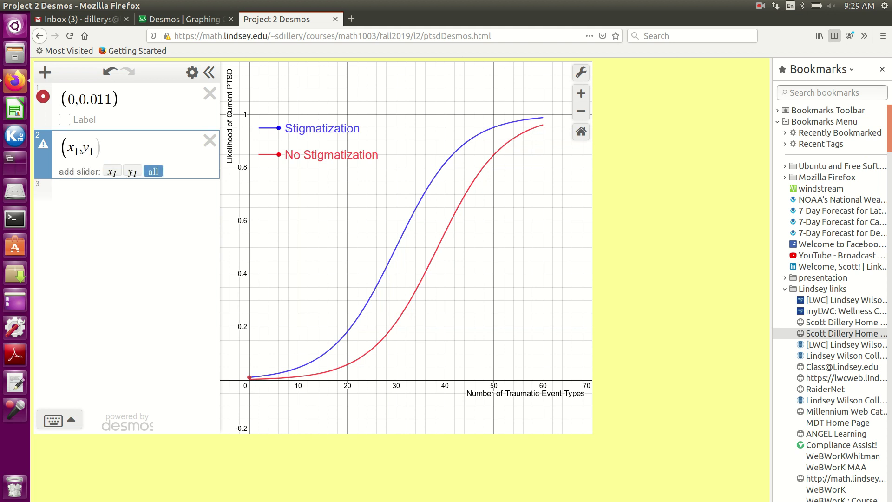
{"action": "type", "text": ")"}
{"action": "left_click", "coordinate": [154, 171]}
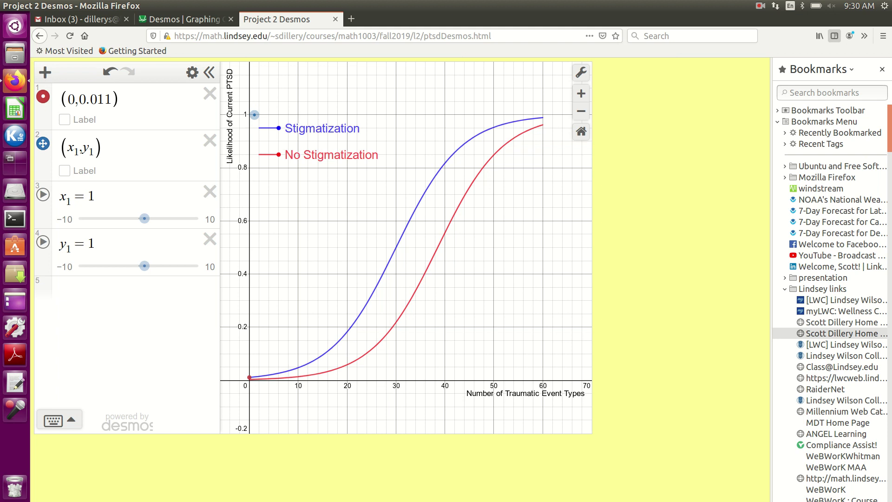
- Limit the x₁ slider to the range 0 to 1 and set x₁ to 0
{"action": "left_click", "coordinate": [64, 219]}
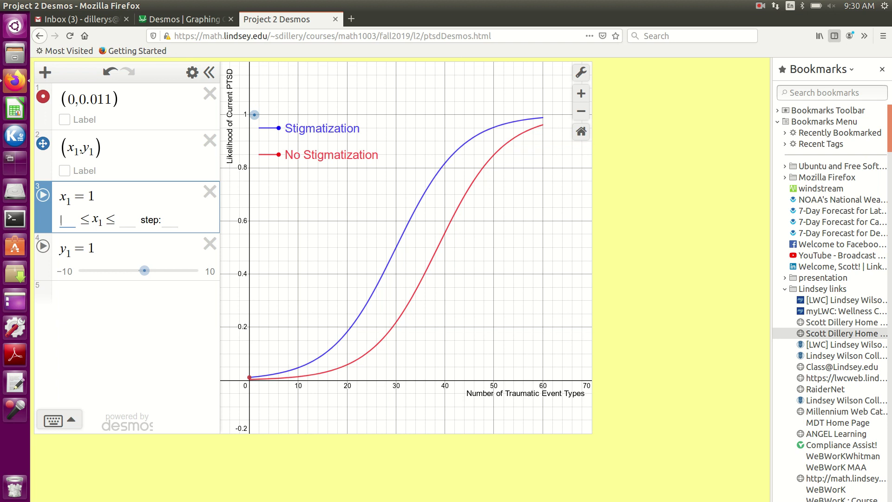
{"action": "type", "text": "0"}
{"action": "left_click", "coordinate": [127, 220]}
{"action": "type", "text": "1"}
{"action": "key", "text": "Return"}
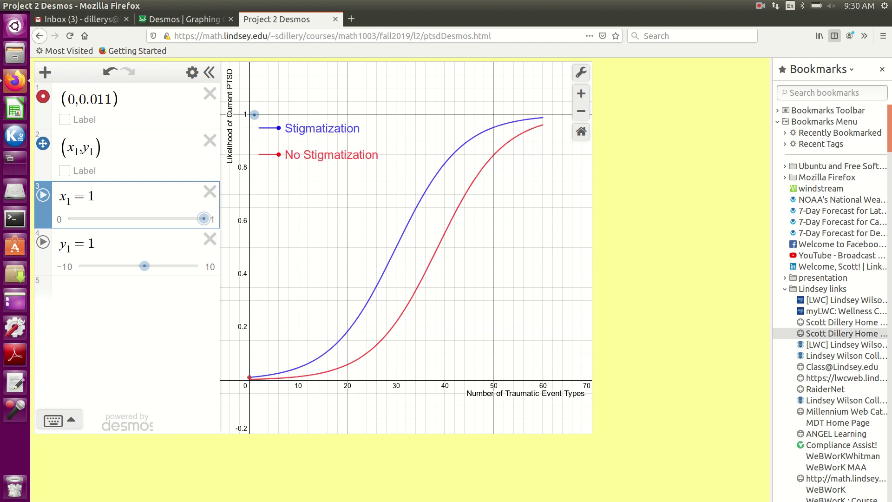
{"action": "left_click_drag", "start_coordinate": [204, 219], "coordinate": [68, 219]}
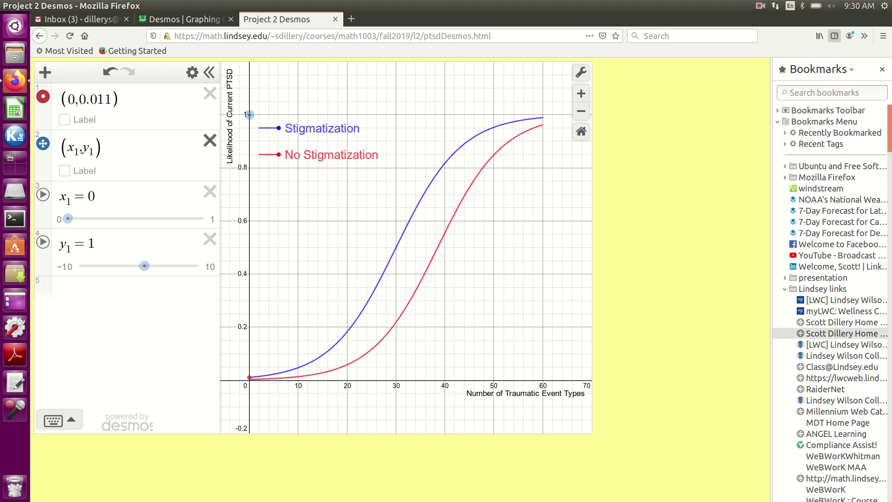
- Move the point (x₁,y₁) down the graph to about (1, 0.376) and limit the y₁ slider to the range 0 to 0.2
{"action": "left_click", "coordinate": [249, 115]}
{"action": "left_click_drag", "start_coordinate": [250, 114], "coordinate": [254, 277]}
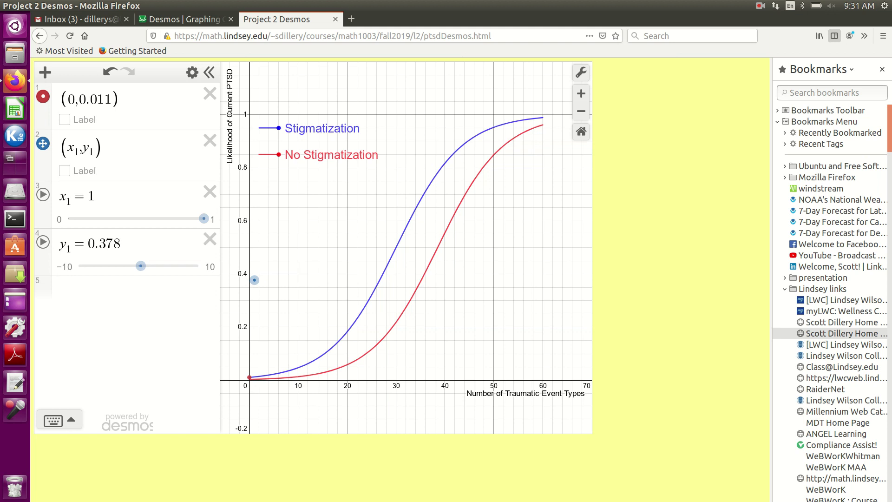
{"action": "left_click_drag", "start_coordinate": [255, 279], "coordinate": [254, 281]}
{"action": "left_click", "coordinate": [65, 266]}
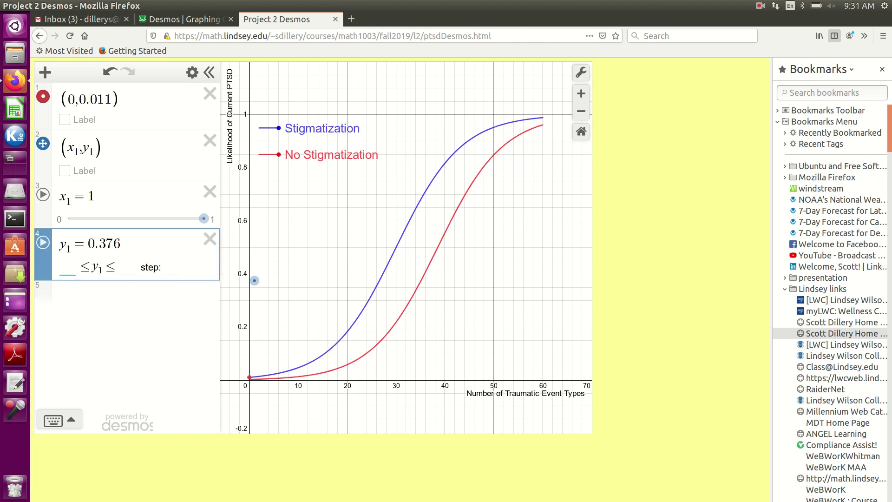
{"action": "type", "text": "0"}
{"action": "left_click", "coordinate": [127, 268]}
{"action": "type", "text": "0.2"}
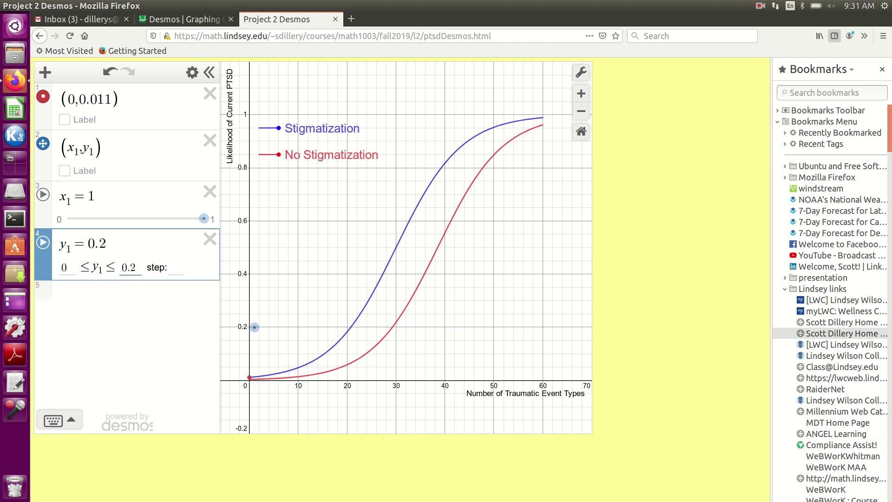
{"action": "key", "text": "Return"}
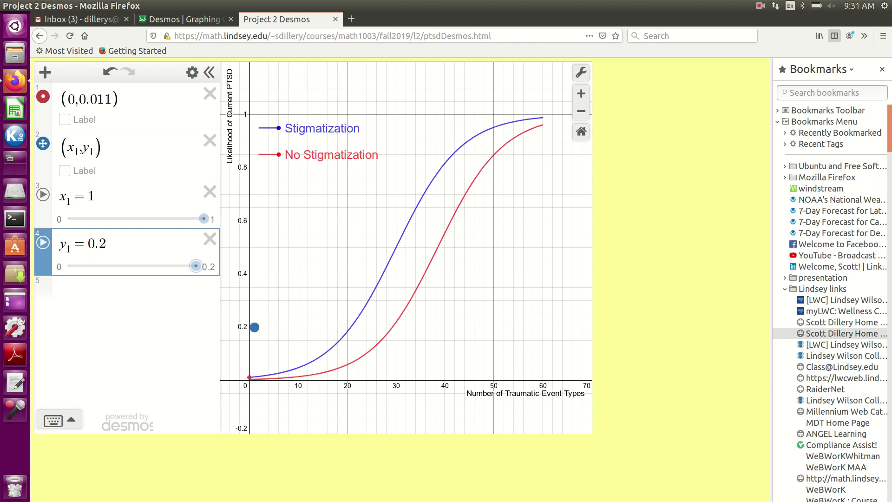
- Place the point (x₁,y₁) on the start of the Stigmatization curve at (0, 0.012) and delete the fixed point (0,0.011)
{"action": "left_click_drag", "start_coordinate": [254, 327], "coordinate": [249, 377]}
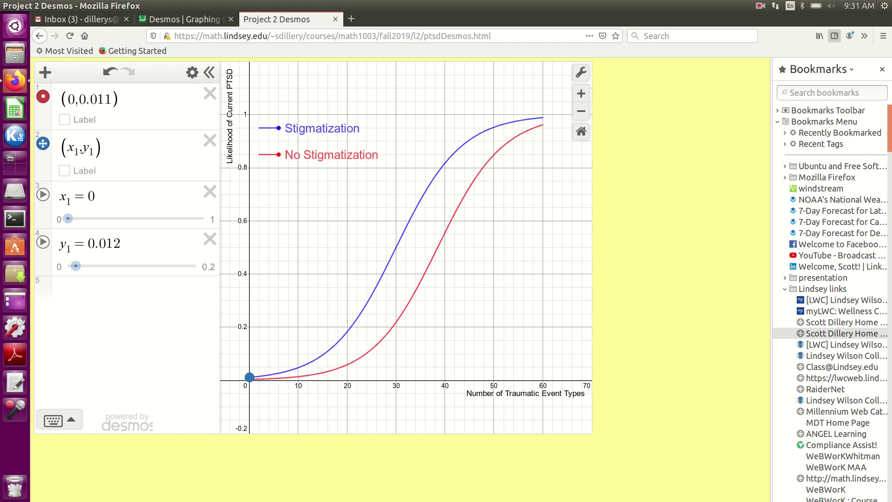
{"action": "left_click_drag", "start_coordinate": [249, 377], "coordinate": [250, 377]}
{"action": "left_click_drag", "start_coordinate": [250, 377], "coordinate": [250, 376]}
{"action": "left_click", "coordinate": [210, 94]}
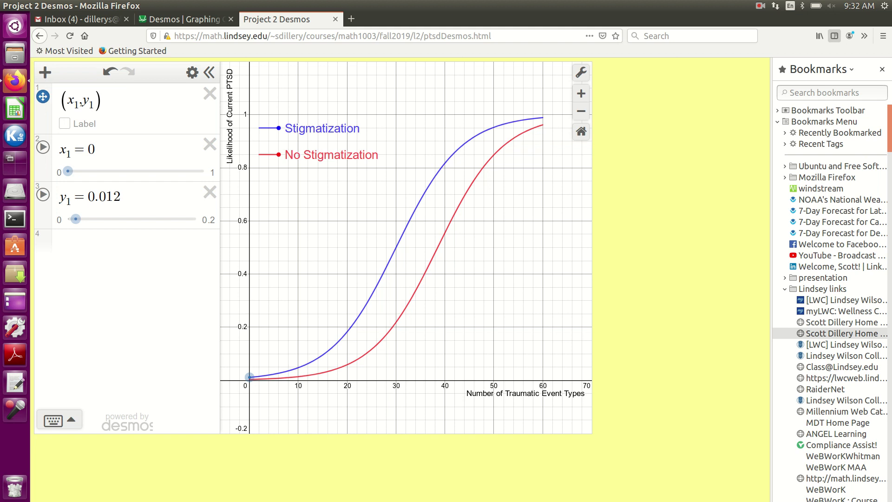
- Add a second movable point (x₂,y₂) below the y₁ slider, with sliders for both coordinates
{"action": "left_click", "coordinate": [60, 242]}
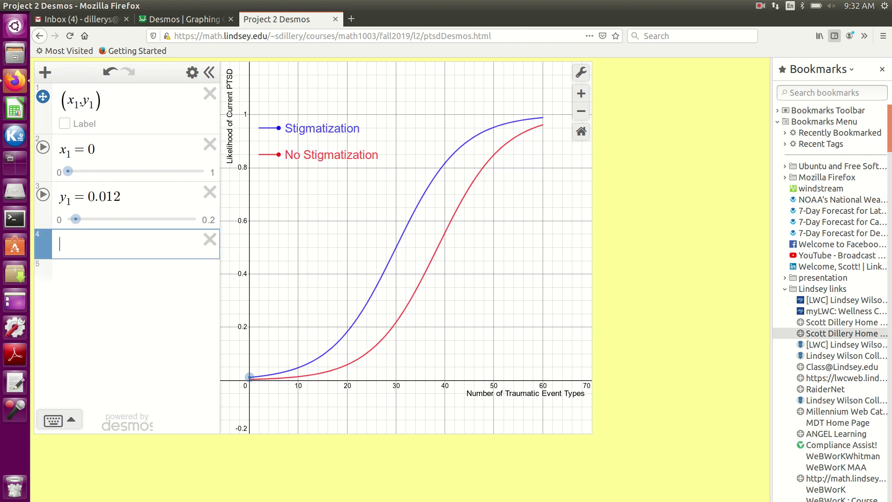
{"action": "type", "text": "x_2"}
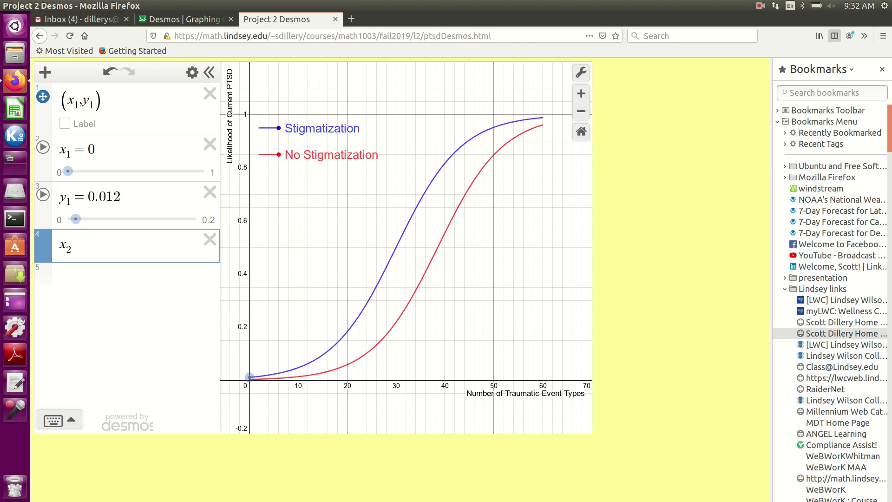
{"action": "key", "text": "Return"}
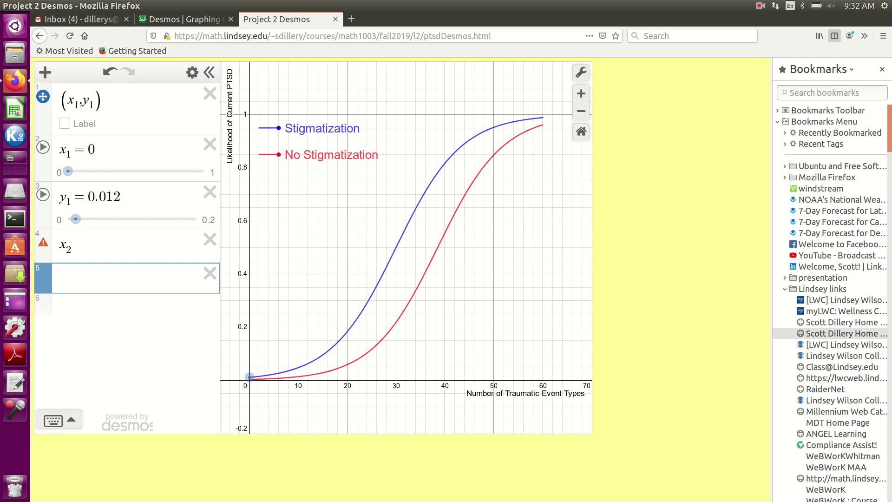
{"action": "left_click", "coordinate": [71, 245]}
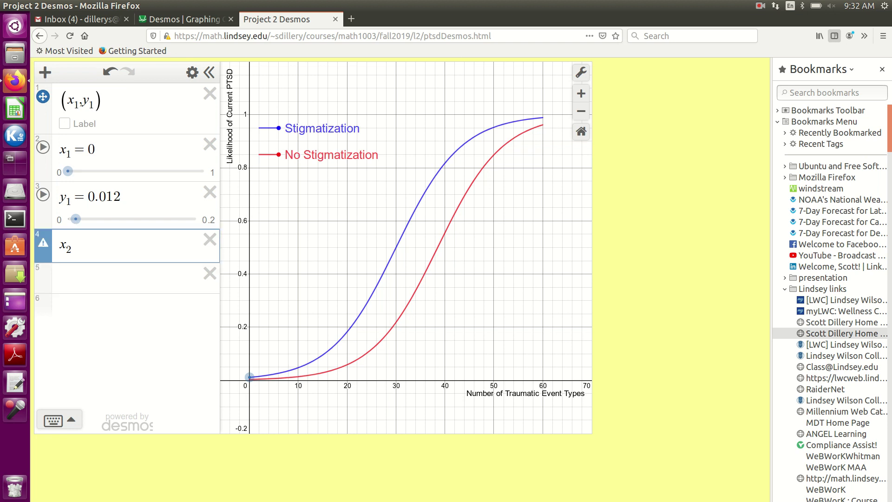
{"action": "type", "text": "(x_2"}
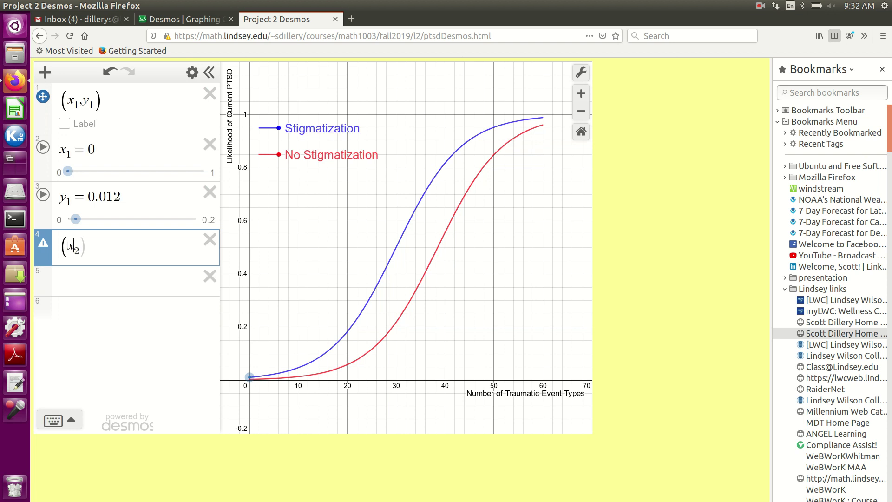
{"action": "type", "text": ",y_2)"}
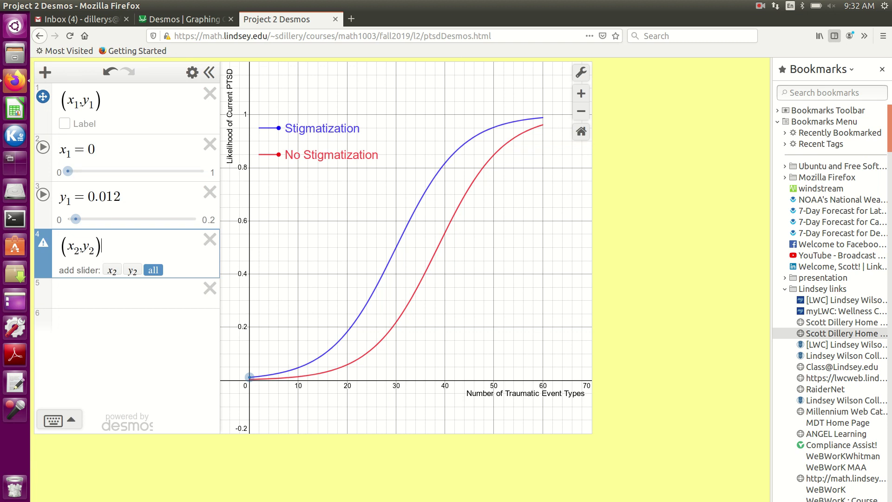
{"action": "left_click", "coordinate": [153, 270]}
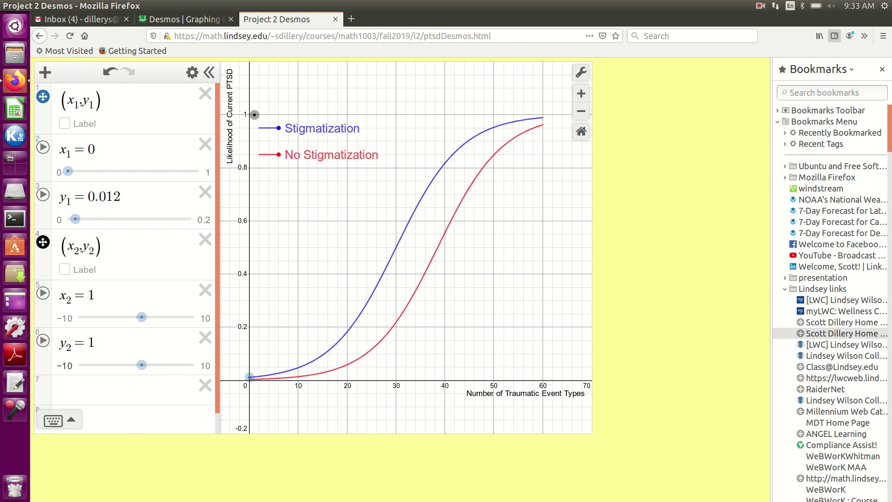
- Move the point (x₂,y₂) to the Stigmatization curve near 10 event types, at about (9.9, 0.052)
{"action": "left_click", "coordinate": [254, 114]}
{"action": "left_click", "coordinate": [254, 114]}
{"action": "left_click_drag", "start_coordinate": [254, 114], "coordinate": [299, 367]}
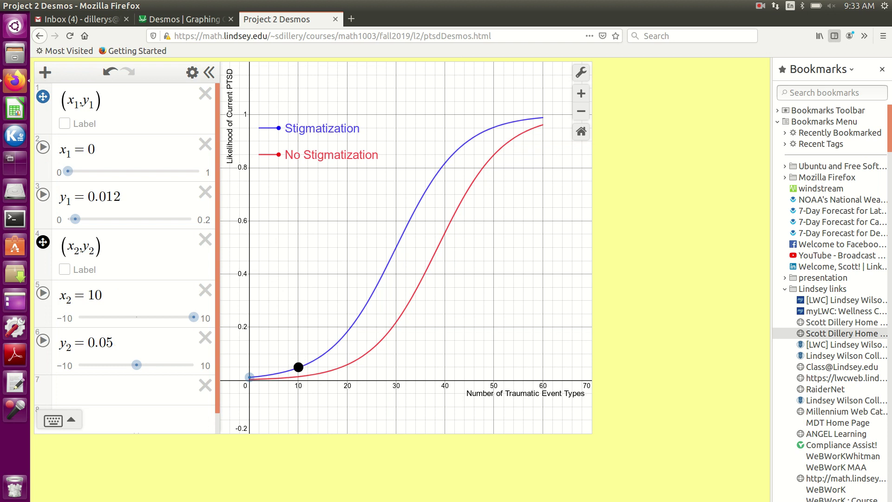
{"action": "left_click_drag", "start_coordinate": [298, 367], "coordinate": [298, 366]}
- Move the point (x₂,y₂) onto the Stigmatization curve at 10 event types, at about (10, 0.048)
{"action": "scroll", "coordinate": [286, 380], "scroll_direction": "up", "scroll_amount": 2}
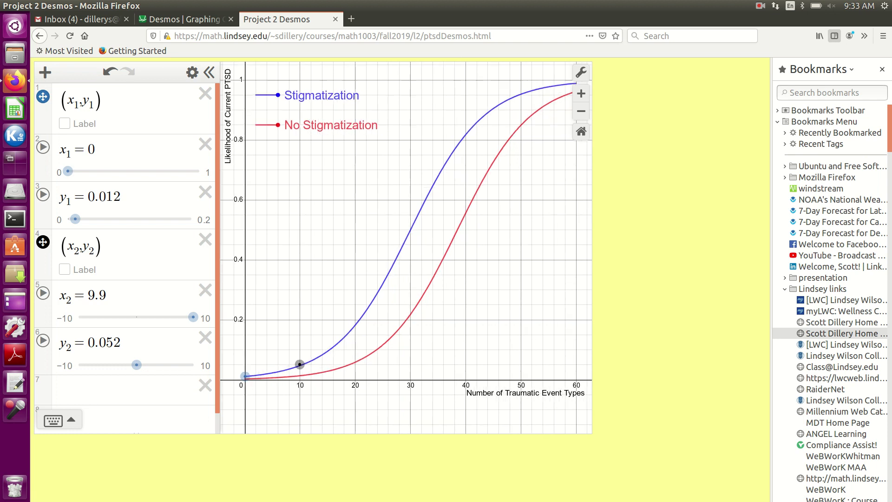
{"action": "scroll", "coordinate": [286, 385], "scroll_direction": "up", "scroll_amount": 4}
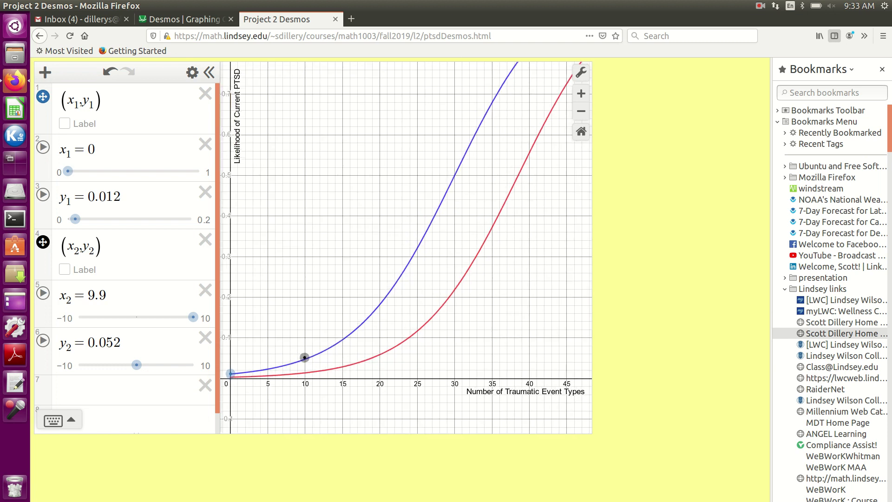
{"action": "scroll", "coordinate": [282, 385], "scroll_direction": "up", "scroll_amount": 4}
{"action": "scroll", "coordinate": [322, 330], "scroll_direction": "up", "scroll_amount": 8}
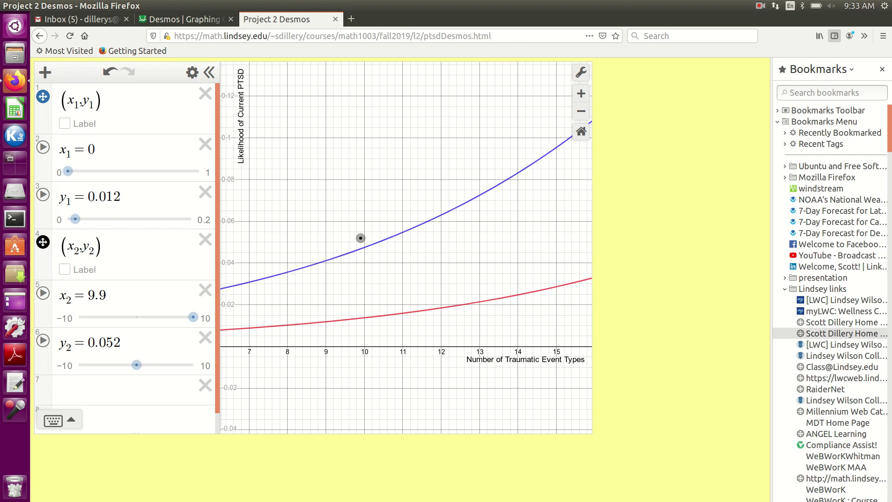
{"action": "left_click_drag", "start_coordinate": [360, 237], "coordinate": [365, 246]}
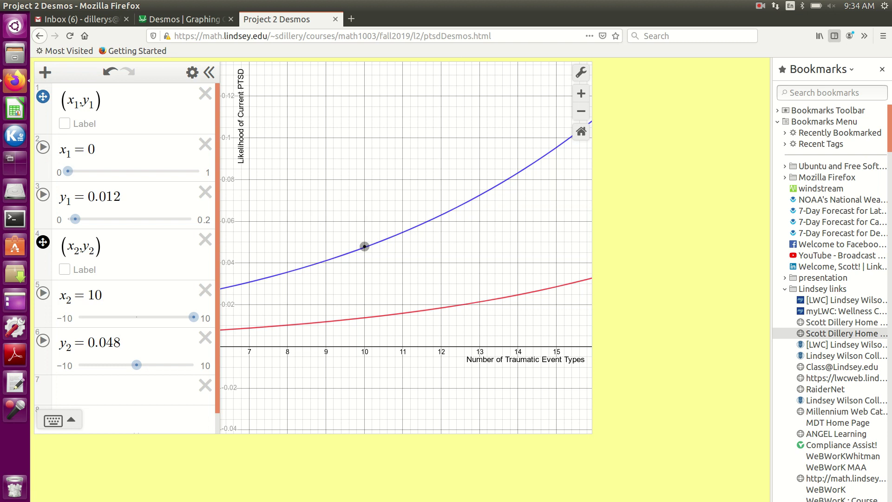
- Fine-tune the point (x₂,y₂) on the Stigmatization curve and set y₂ to 0.0475
{"action": "scroll", "coordinate": [371, 265], "scroll_direction": "up", "scroll_amount": 5}
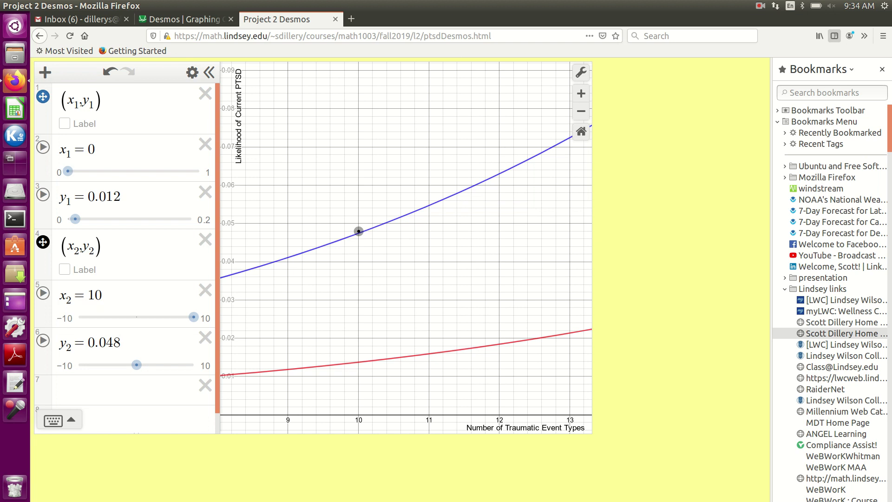
{"action": "left_click_drag", "start_coordinate": [359, 231], "coordinate": [359, 233]}
{"action": "left_click", "coordinate": [128, 343]}
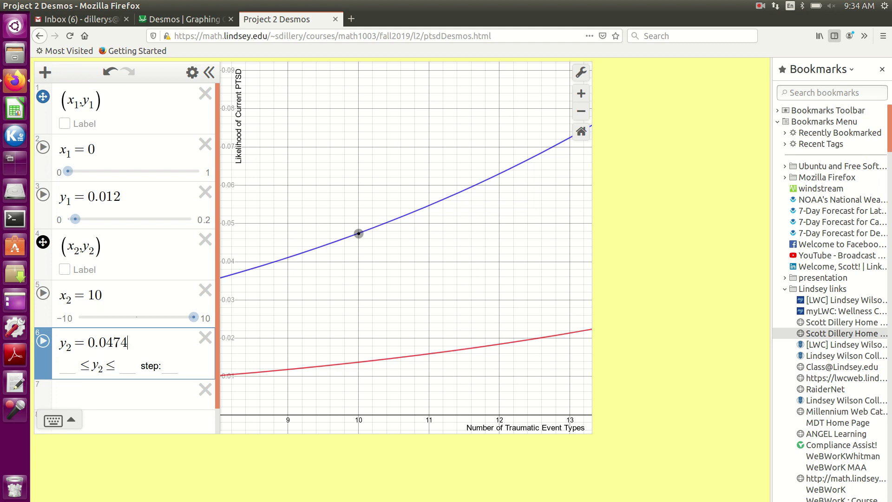
{"action": "key", "text": "BackSpace"}
{"action": "type", "text": "5"}
- Set y₁ to 0.011 so the point (x₁,y₁) sits on the start of the Stigmatization curve
{"action": "scroll", "coordinate": [309, 321], "scroll_direction": "down", "scroll_amount": 8}
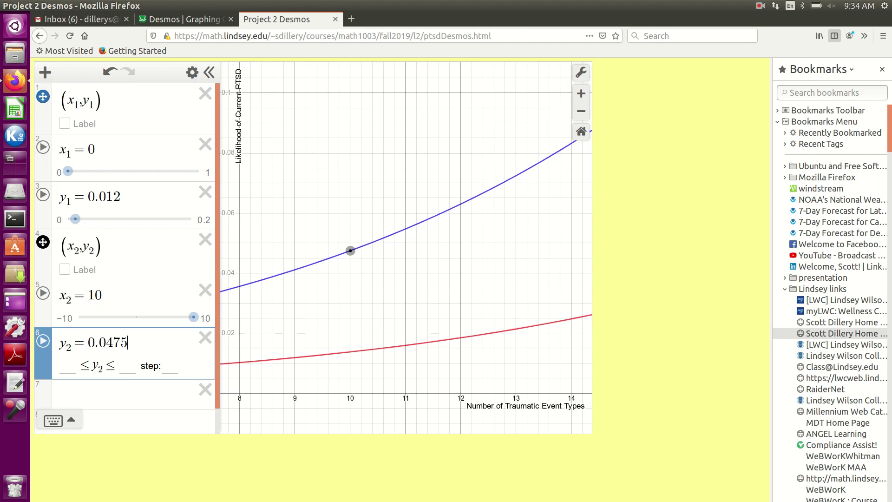
{"action": "scroll", "coordinate": [297, 325], "scroll_direction": "down", "scroll_amount": 2}
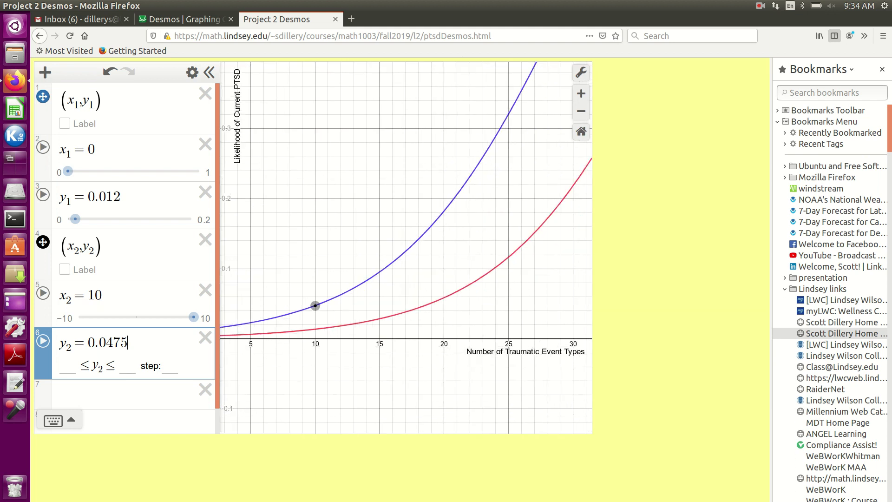
{"action": "left_click_drag", "start_coordinate": [297, 324], "coordinate": [441, 313]}
{"action": "scroll", "coordinate": [330, 326], "scroll_direction": "up", "scroll_amount": 5}
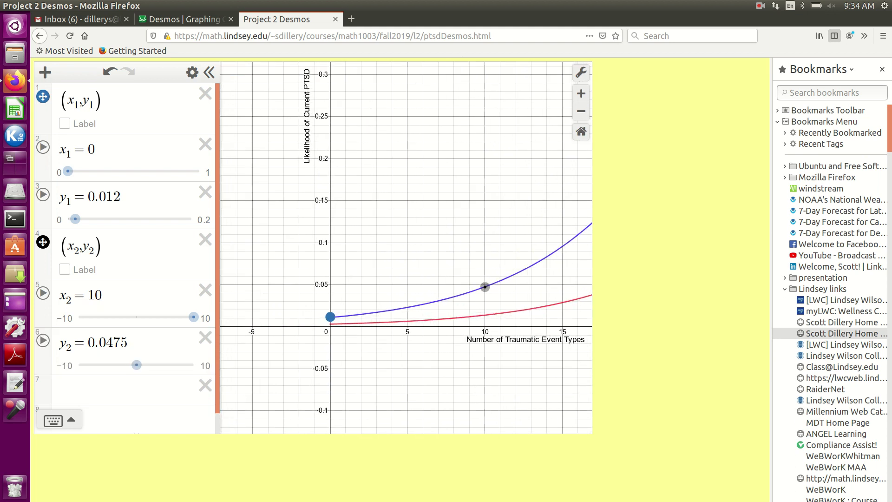
{"action": "scroll", "coordinate": [328, 315], "scroll_direction": "up", "scroll_amount": 5}
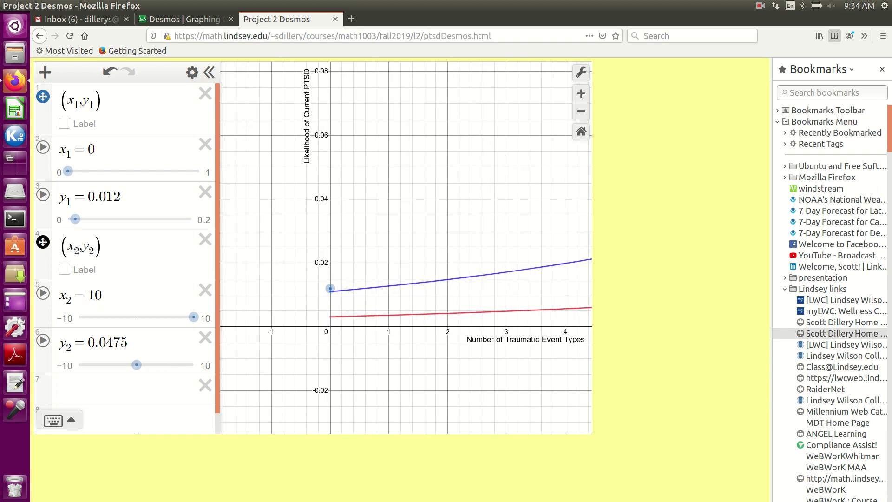
{"action": "scroll", "coordinate": [322, 294], "scroll_direction": "up", "scroll_amount": 2}
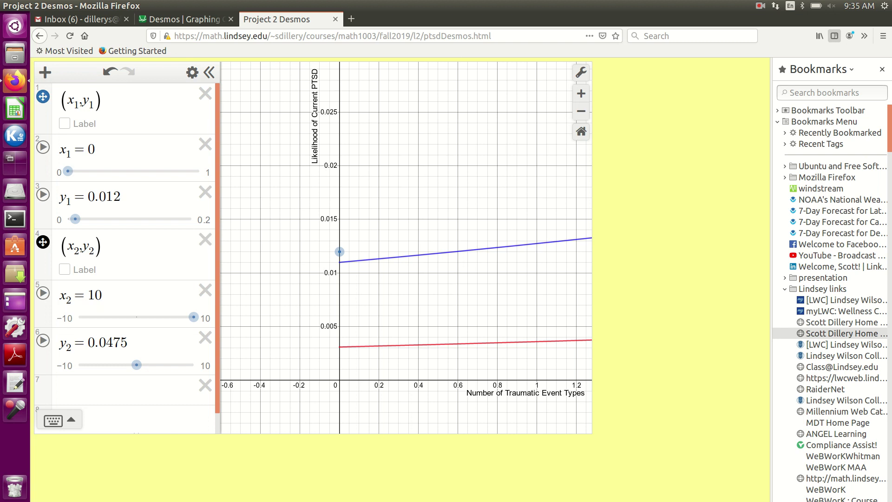
{"action": "left_click", "coordinate": [124, 197]}
{"action": "key", "text": "shift+Left"}
{"action": "type", "text": "1"}
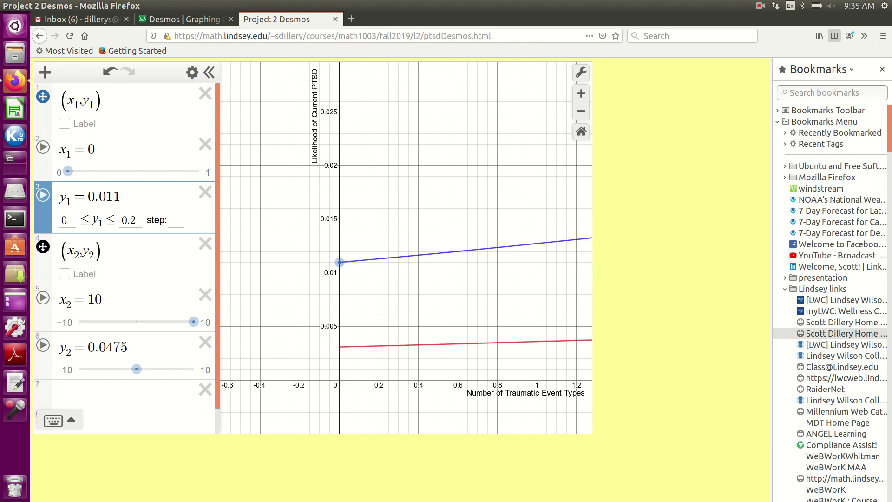
- Check the positions of both points along the full Stigmatization curve
{"action": "scroll", "coordinate": [375, 302], "scroll_direction": "down", "scroll_amount": 5}
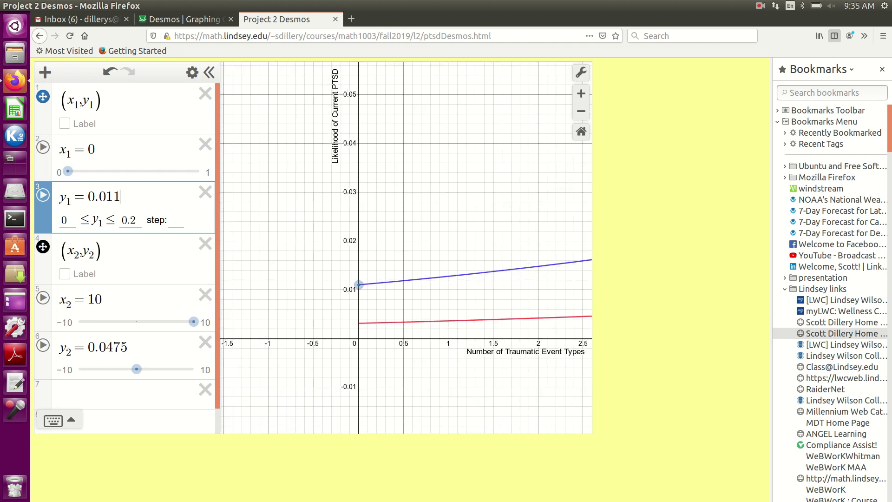
{"action": "scroll", "coordinate": [375, 302], "scroll_direction": "down", "scroll_amount": 4}
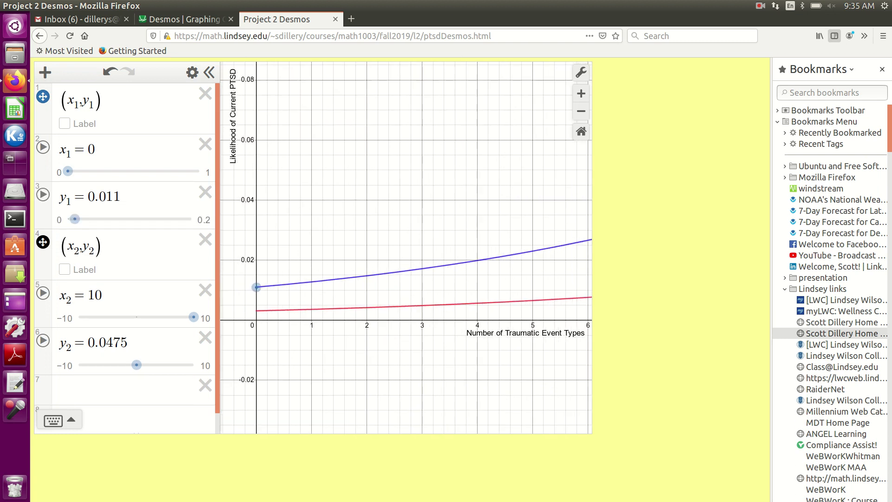
{"action": "scroll", "coordinate": [333, 299], "scroll_direction": "down", "scroll_amount": 4}
{"action": "scroll", "coordinate": [406, 247], "scroll_direction": "down", "scroll_amount": 4}
{"action": "scroll", "coordinate": [406, 247], "scroll_direction": "down", "scroll_amount": 4}
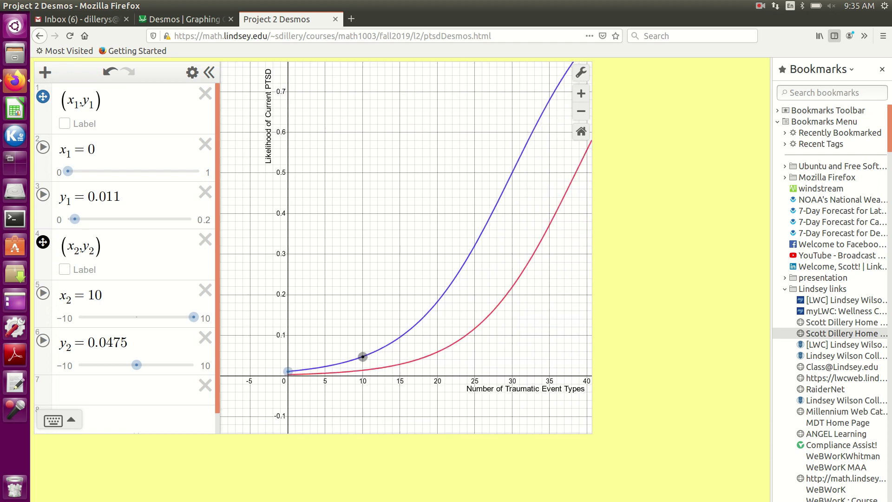
{"action": "scroll", "coordinate": [351, 381], "scroll_direction": "down", "scroll_amount": 3}
{"action": "scroll", "coordinate": [406, 247], "scroll_direction": "down", "scroll_amount": 3}
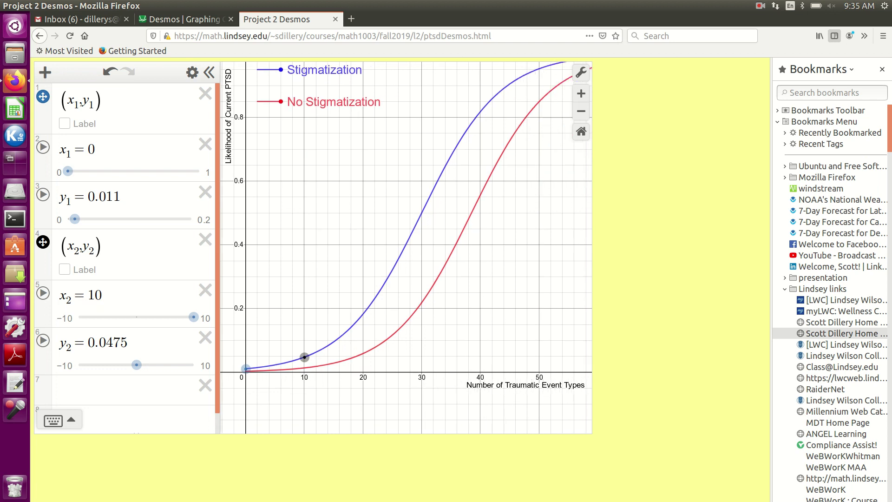
{"action": "scroll", "coordinate": [333, 383], "scroll_direction": "down", "scroll_amount": 1}
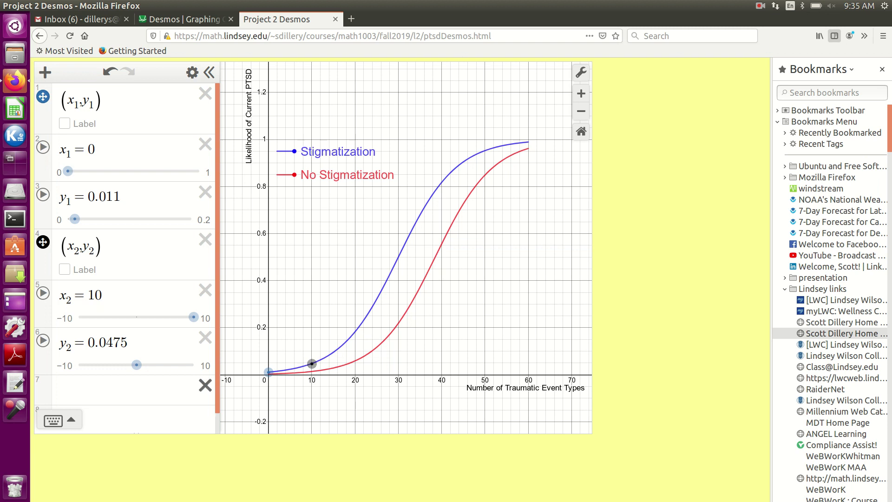
- Add the slope expression m₁ = (y₁ − y₂)/(x₁ − x₂), written as a fraction, below the y₂ slider
{"action": "scroll", "coordinate": [126, 258], "scroll_direction": "down", "scroll_amount": 1}
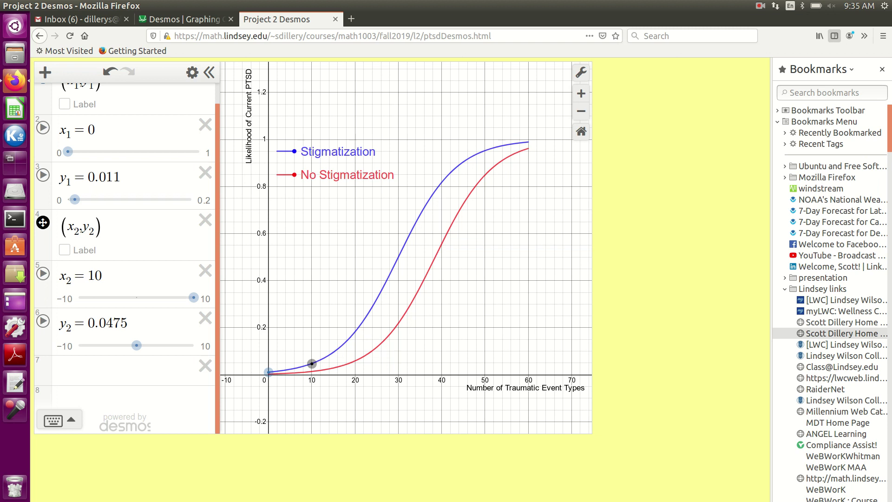
{"action": "left_click", "coordinate": [116, 369]}
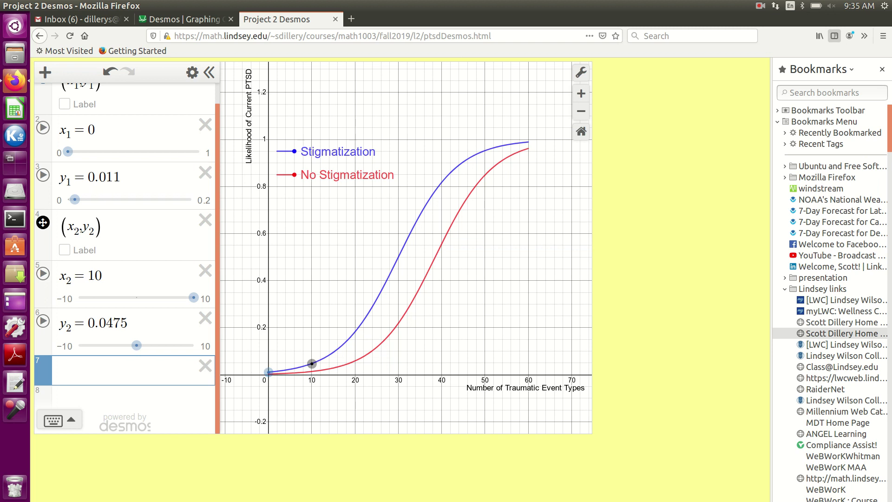
{"action": "type", "text": "m_1"}
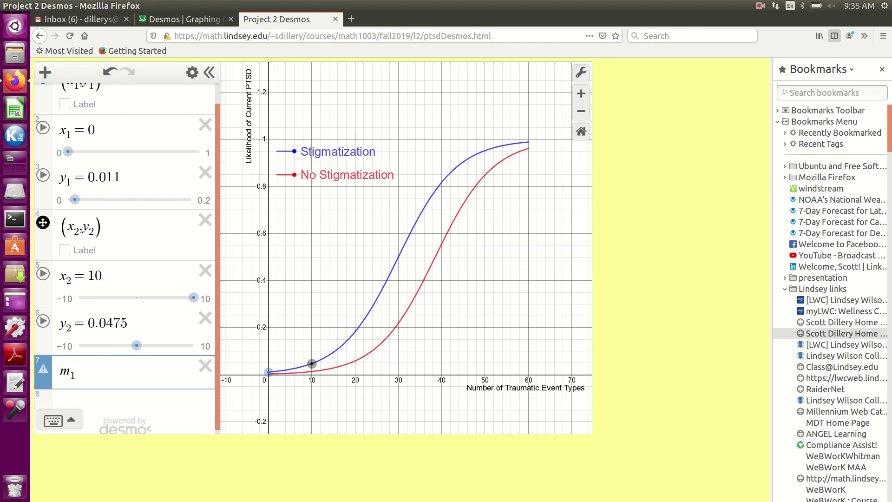
{"action": "type", "text": "=y_1-"}
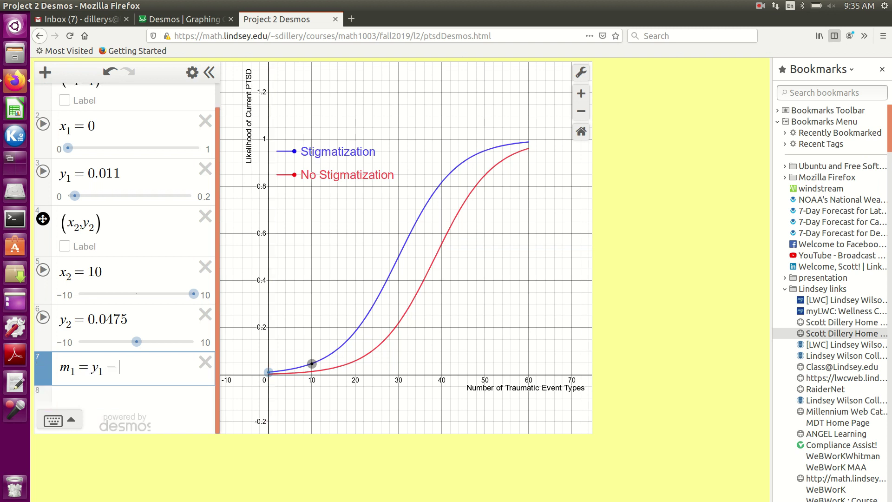
{"action": "type", "text": "y_2"}
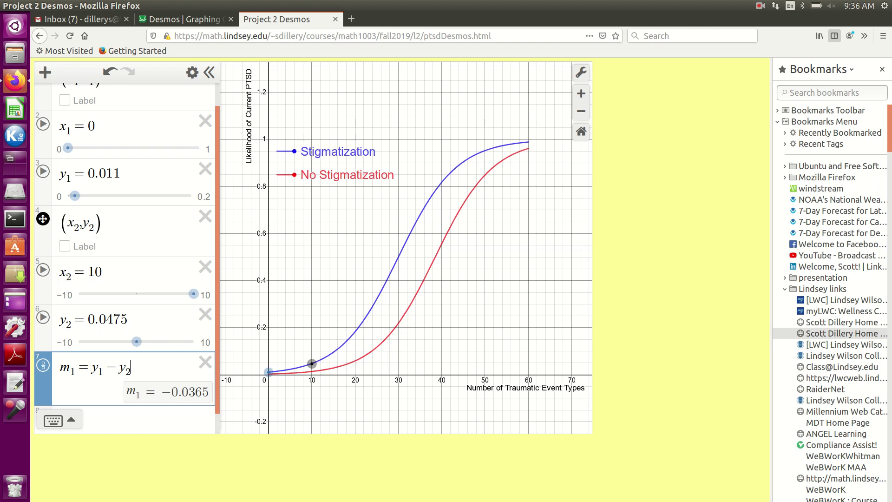
{"action": "left_click_drag", "start_coordinate": [91, 368], "coordinate": [131, 369]}
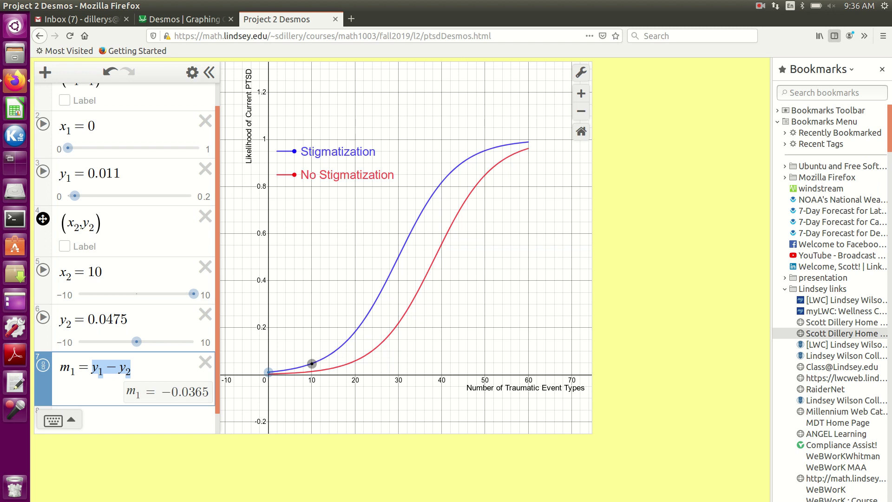
{"action": "type", "text": "/("}
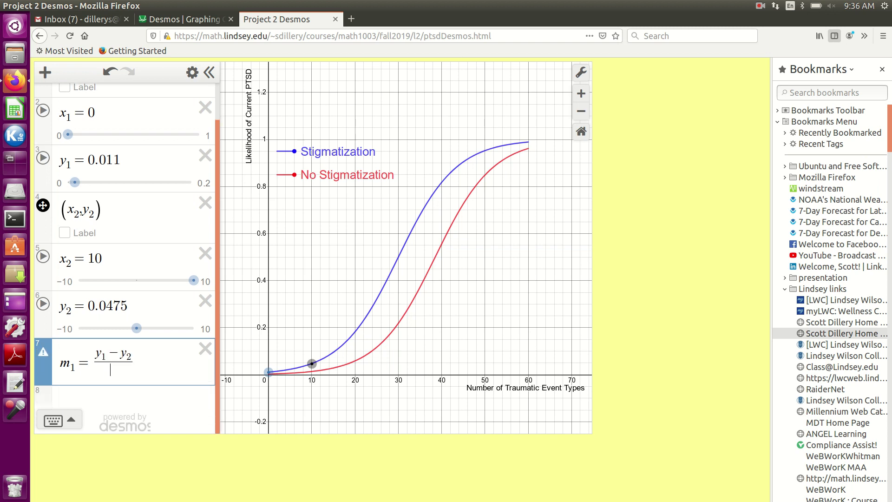
{"action": "type", "text": "x1-x2"}
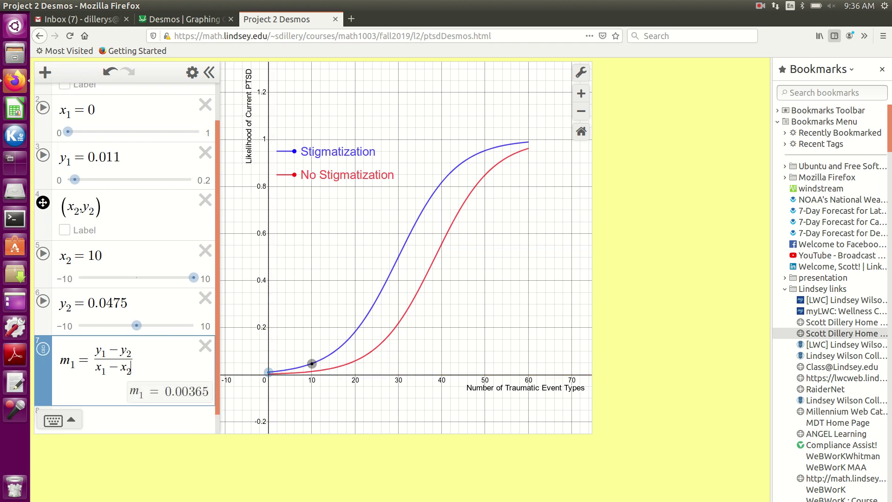
- Start a b₁ = expression below the slope and enter the general line equation y = mx + b under it
{"action": "scroll", "coordinate": [126, 256], "scroll_direction": "down", "scroll_amount": 1}
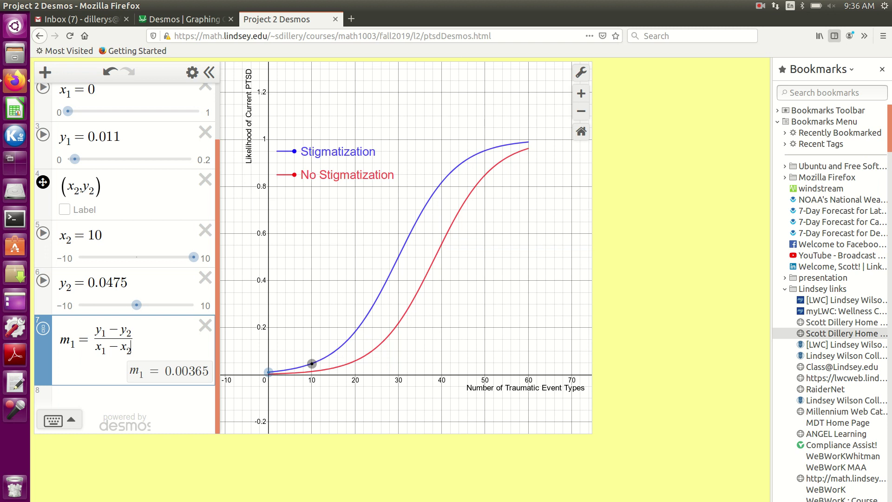
{"action": "left_click", "coordinate": [130, 397]}
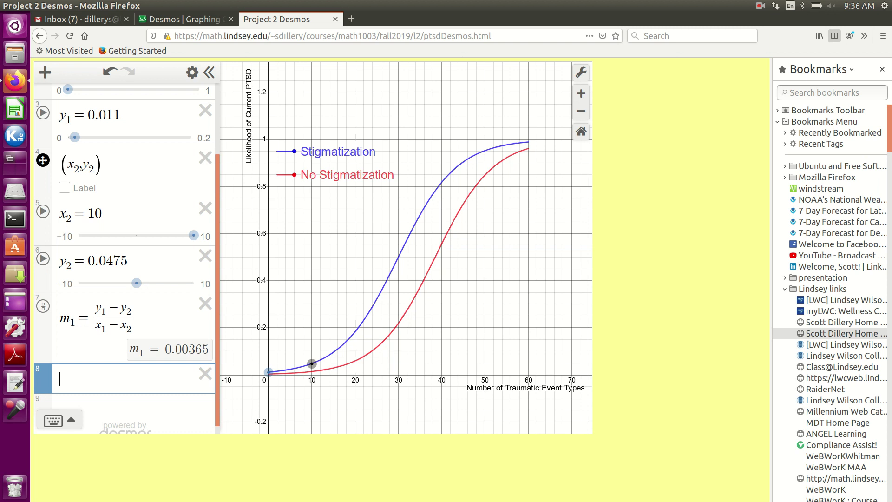
{"action": "type", "text": "b1 ="}
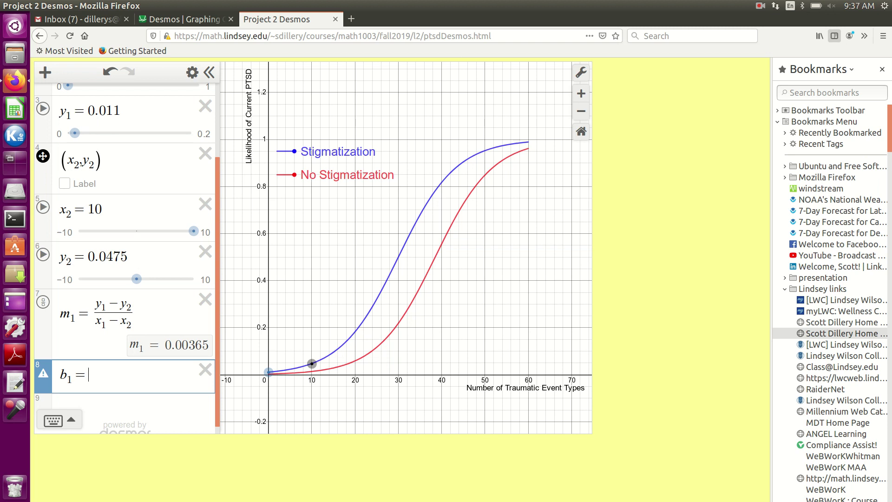
{"action": "key", "text": "Return"}
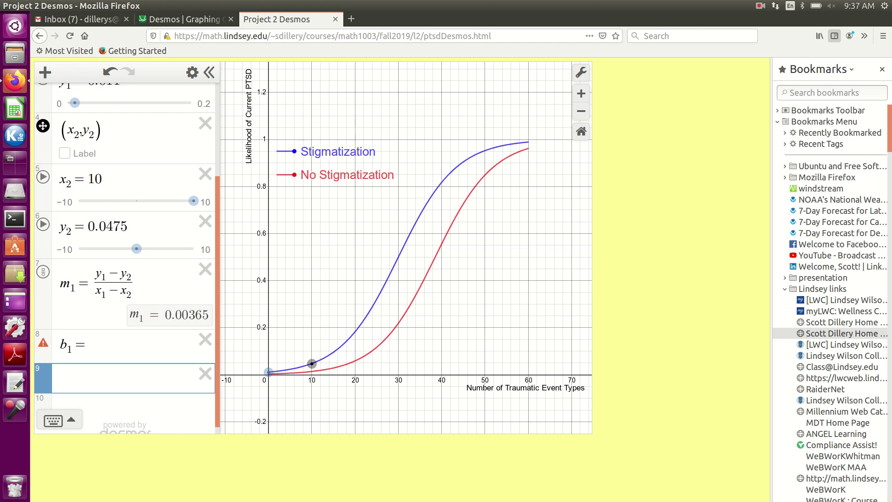
{"action": "type", "text": "y = mx"}
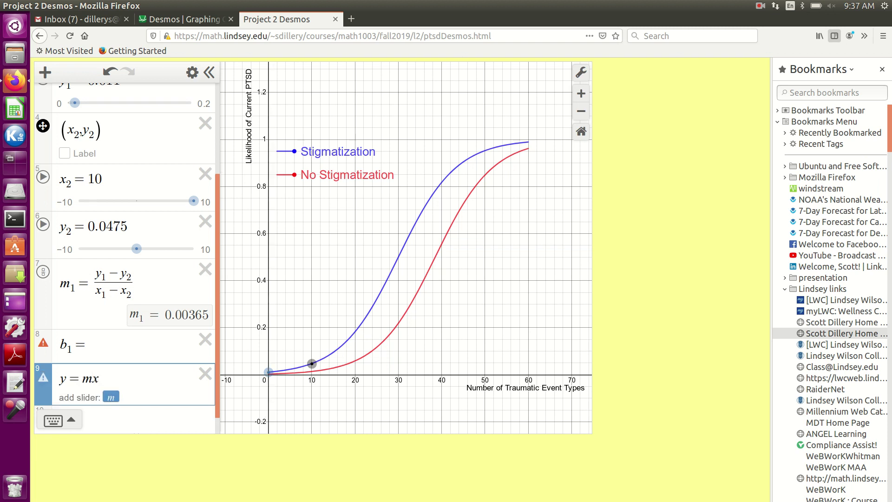
{"action": "type", "text": " + b"}
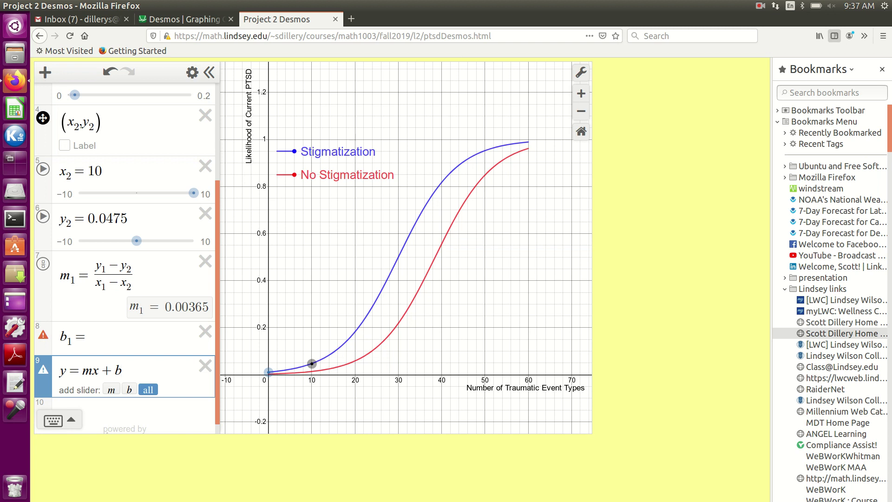
- Complete the intercept expression as b₁ = y₁ − m₁x₁ and delete the general equation y = mx + b below it
{"action": "left_click", "coordinate": [88, 337]}
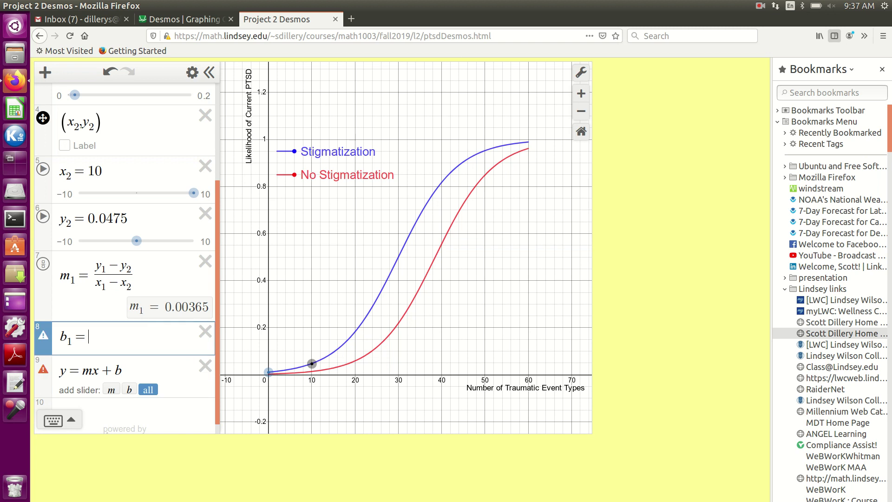
{"action": "type", "text": "y1"}
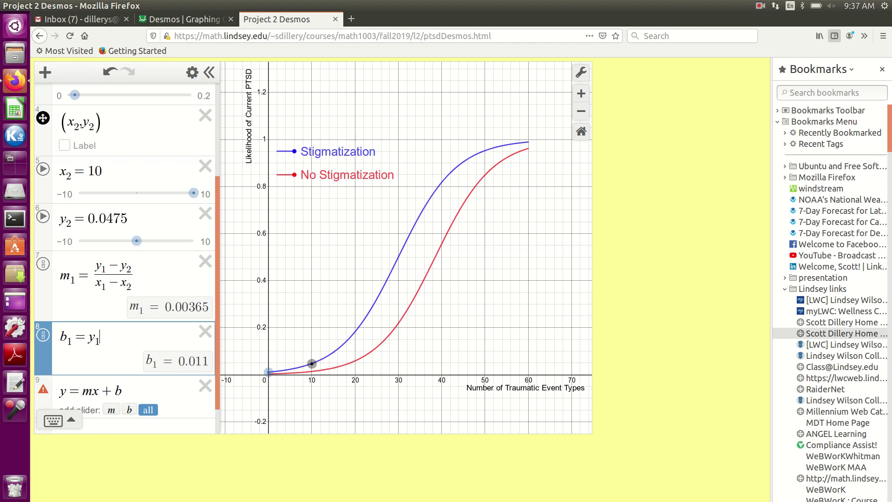
{"action": "type", "text": "-m"}
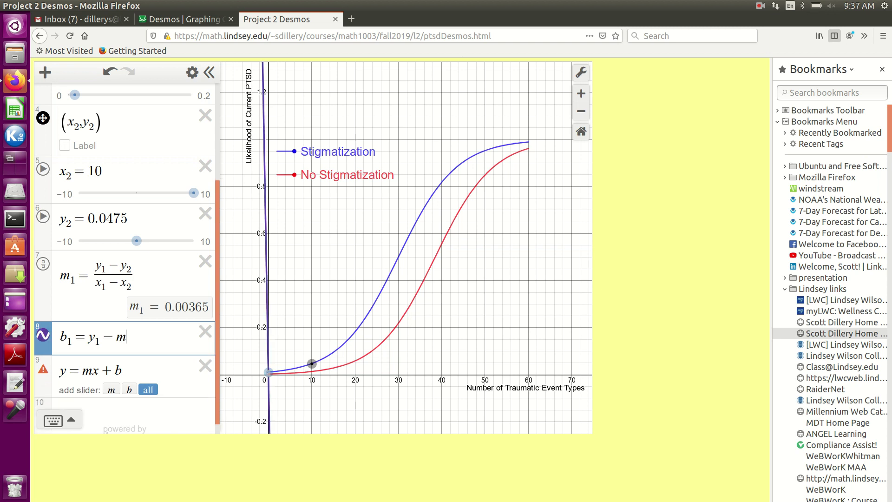
{"action": "type", "text": "1*"}
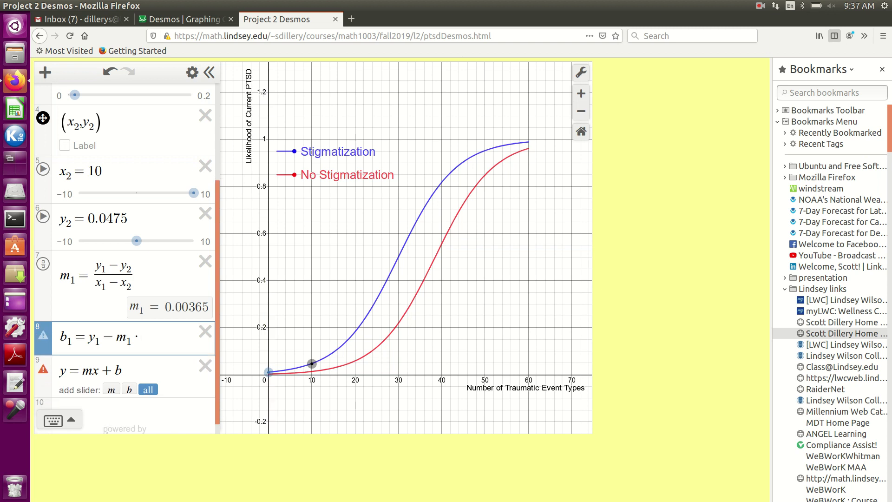
{"action": "key", "text": "BackSpace"}
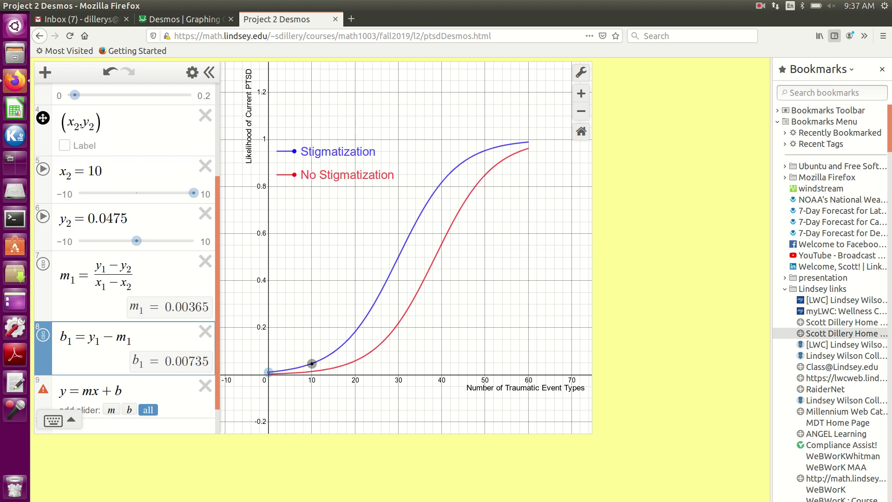
{"action": "type", "text": "x1"}
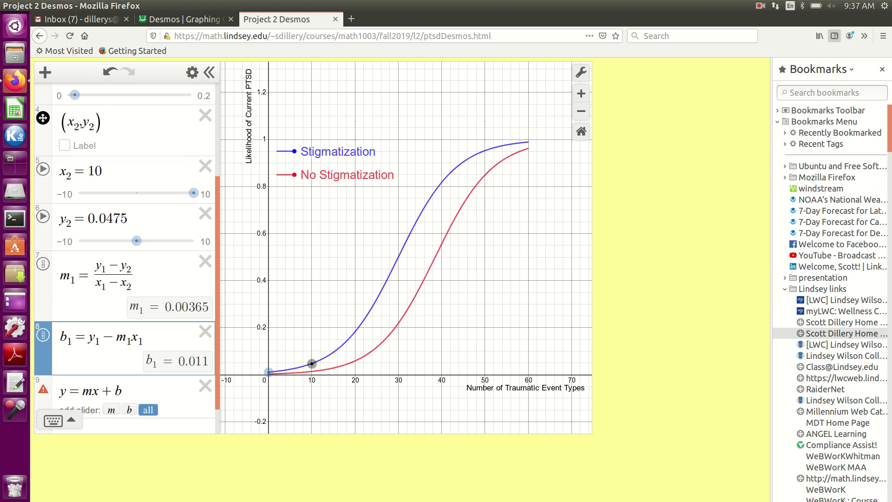
{"action": "left_click", "coordinate": [205, 386]}
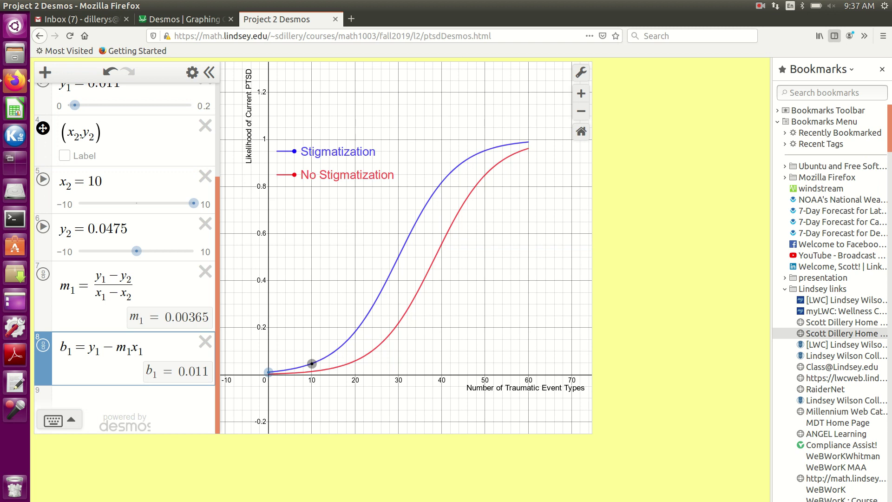
- Graph the line through the two points by adding the equation y = m₁x + b₁ below the intercept expression
{"action": "key", "text": "Return"}
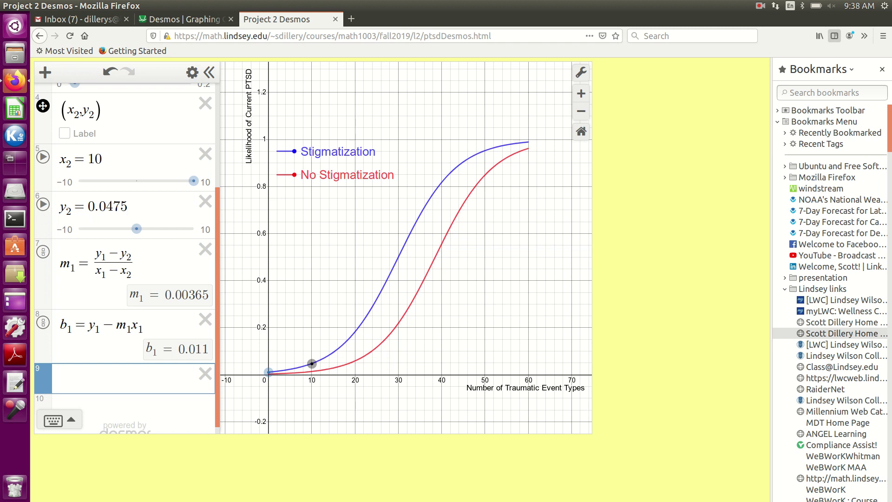
{"action": "type", "text": "y=m1x"}
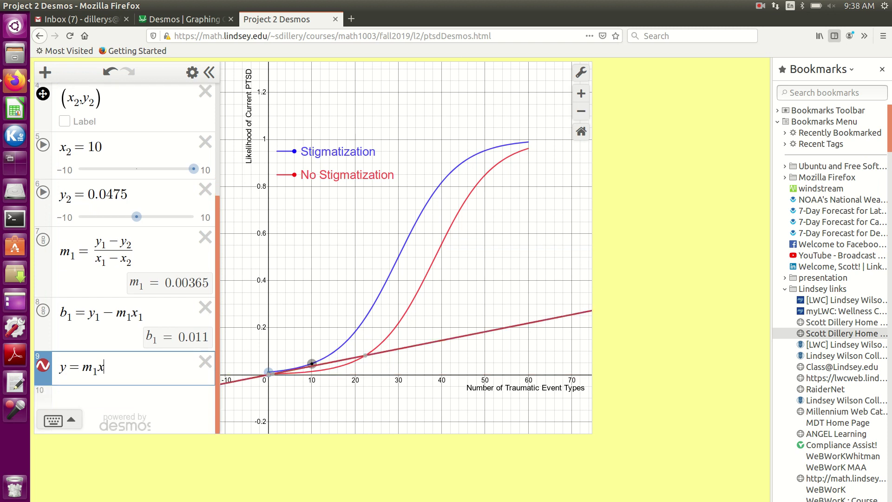
{"action": "type", "text": "+"}
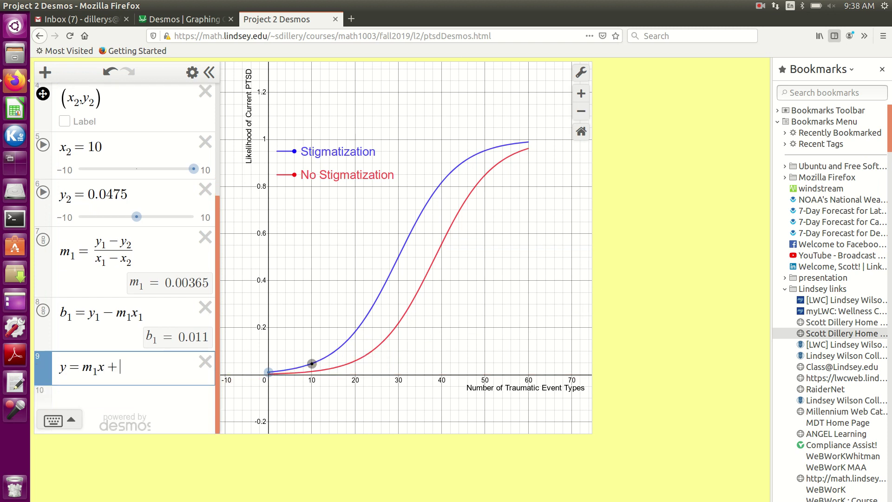
{"action": "type", "text": "b1"}
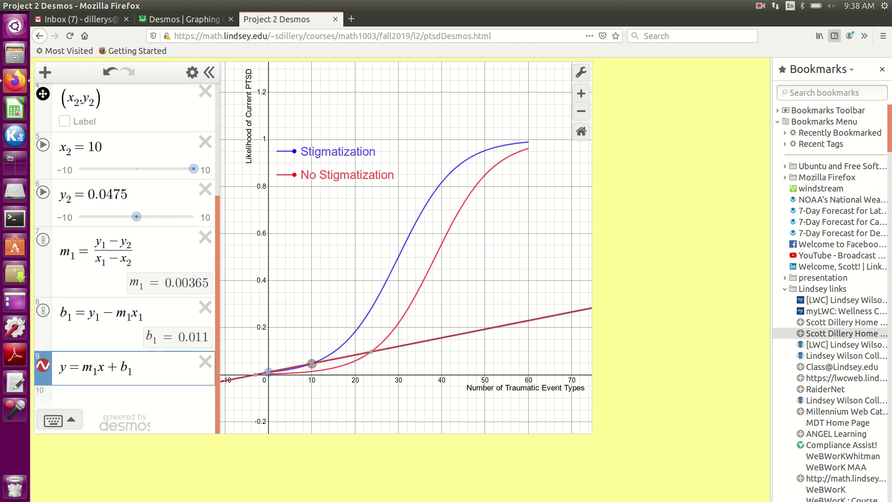
- Examine how the line runs through both points on the Stigmatization curve, up close and over a wider range
{"action": "scroll", "coordinate": [273, 375], "scroll_direction": "up", "scroll_amount": 5}
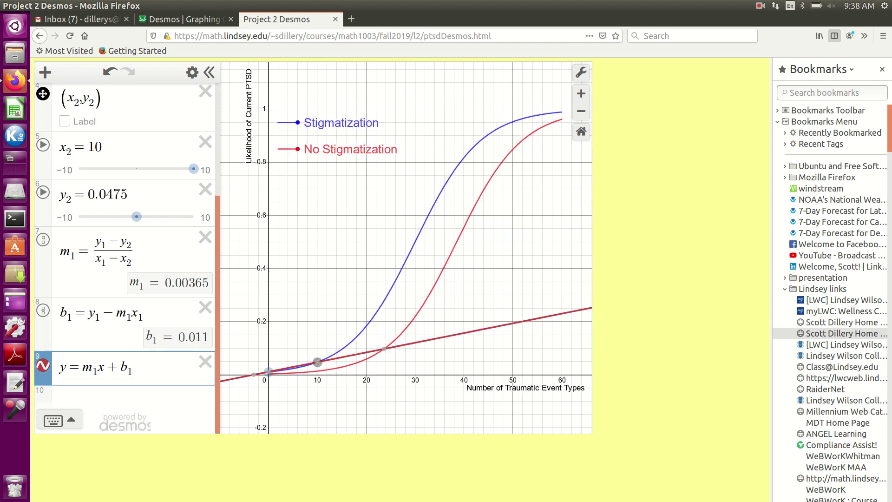
{"action": "scroll", "coordinate": [316, 371], "scroll_direction": "up", "scroll_amount": 3}
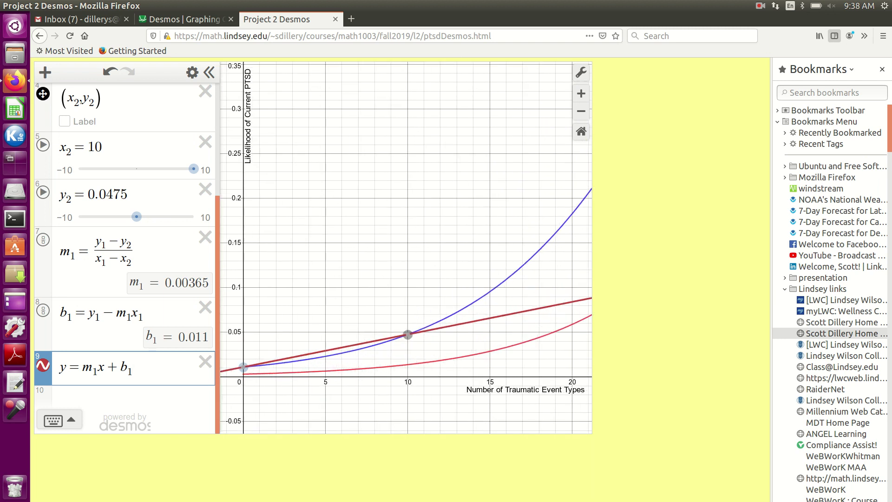
{"action": "left_click_drag", "start_coordinate": [316, 371], "coordinate": [383, 329]}
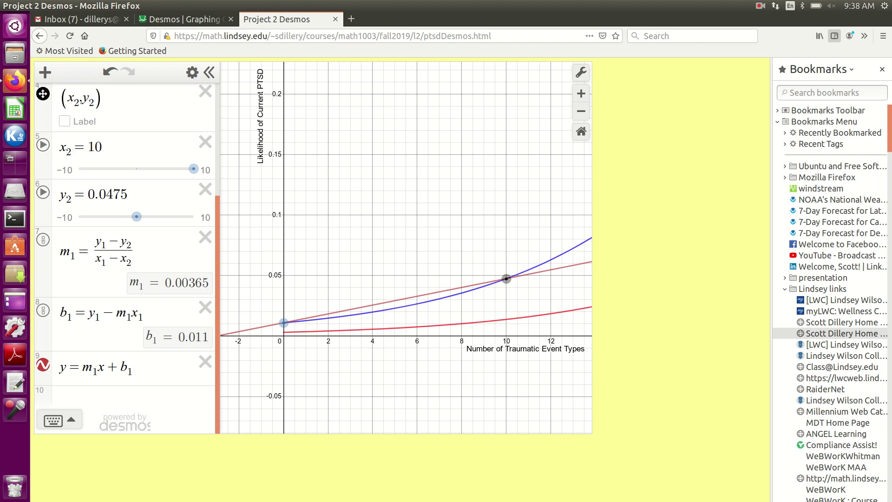
{"action": "scroll", "coordinate": [391, 321], "scroll_direction": "down", "scroll_amount": 5}
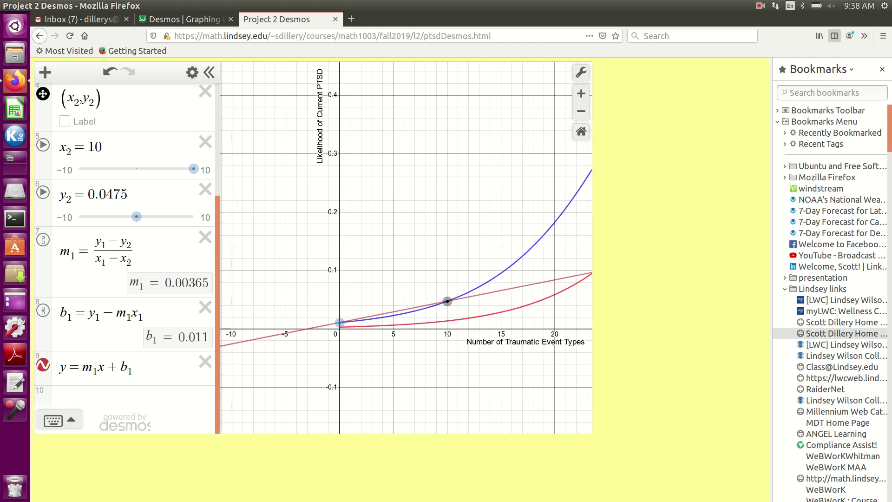
{"action": "scroll", "coordinate": [402, 320], "scroll_direction": "down", "scroll_amount": 3}
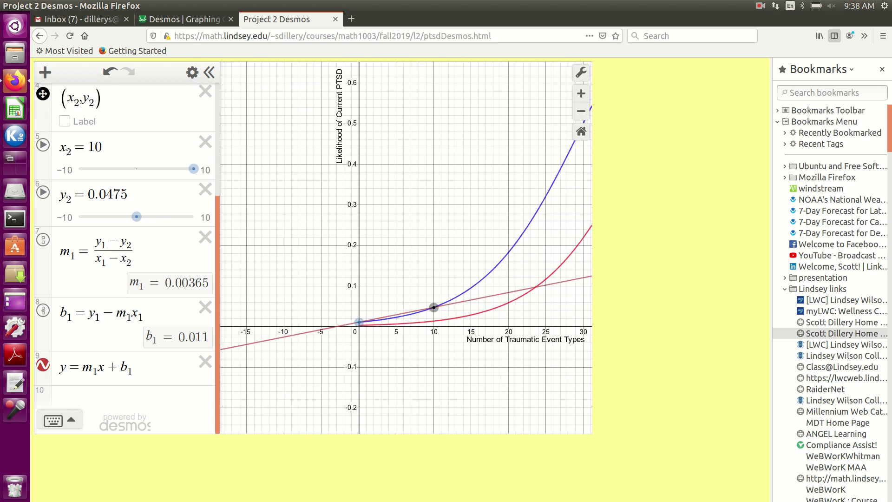
{"action": "left_click_drag", "start_coordinate": [418, 232], "coordinate": [351, 248]}
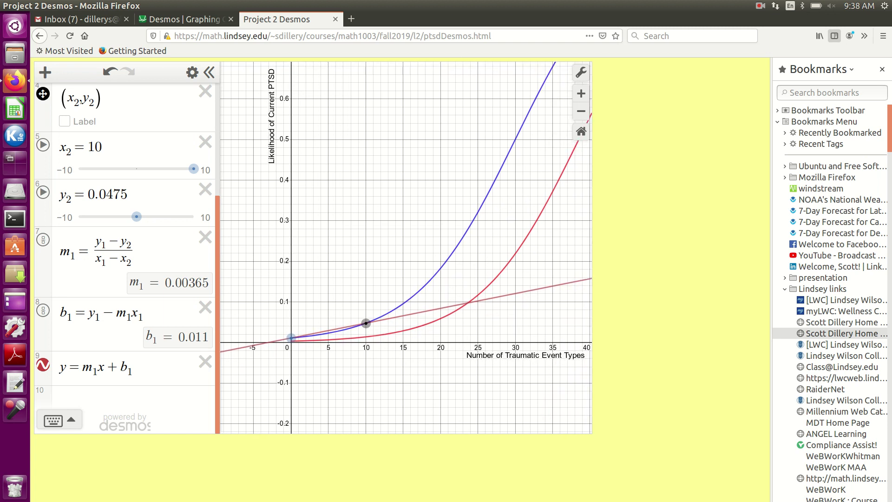